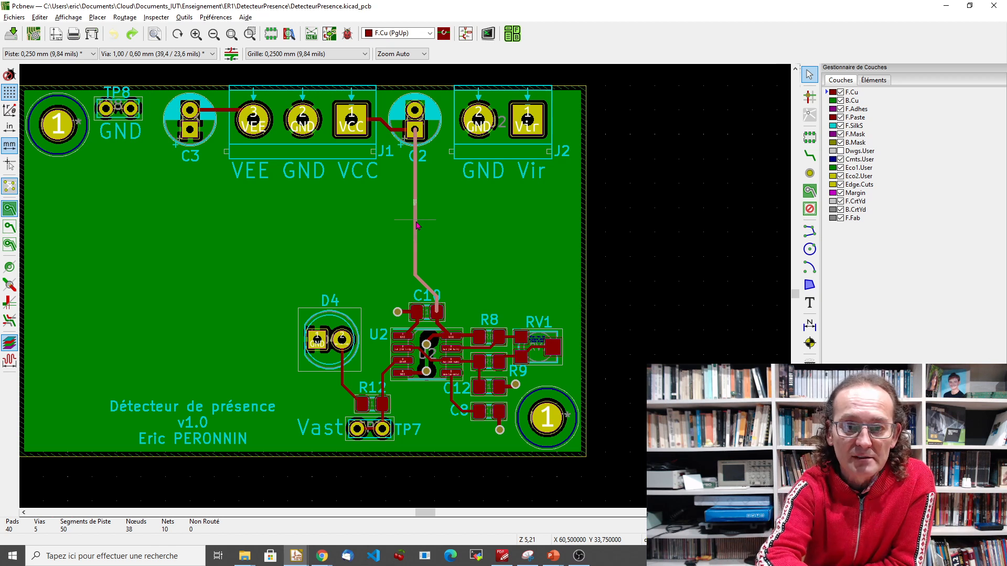
Set the width of the selected VCC track running from C2 down to C10 to 1 mm.
double_click(415, 225)
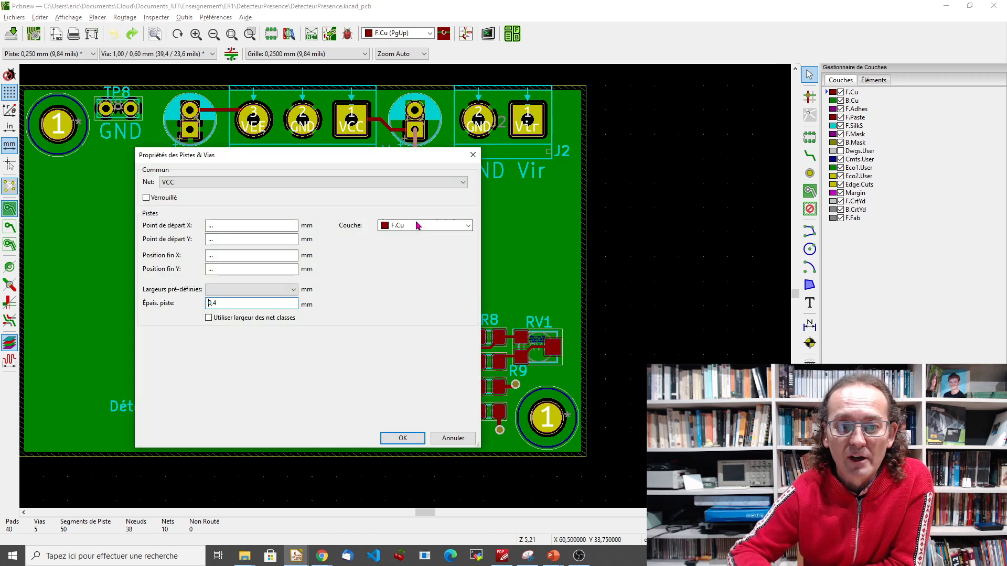
click(225, 303)
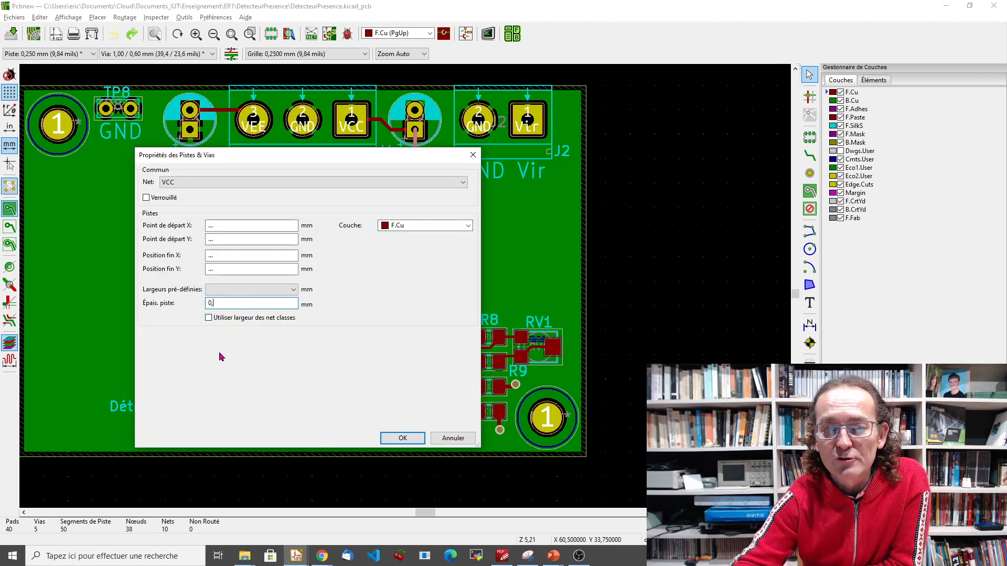
key(BackSpace)
text(1)
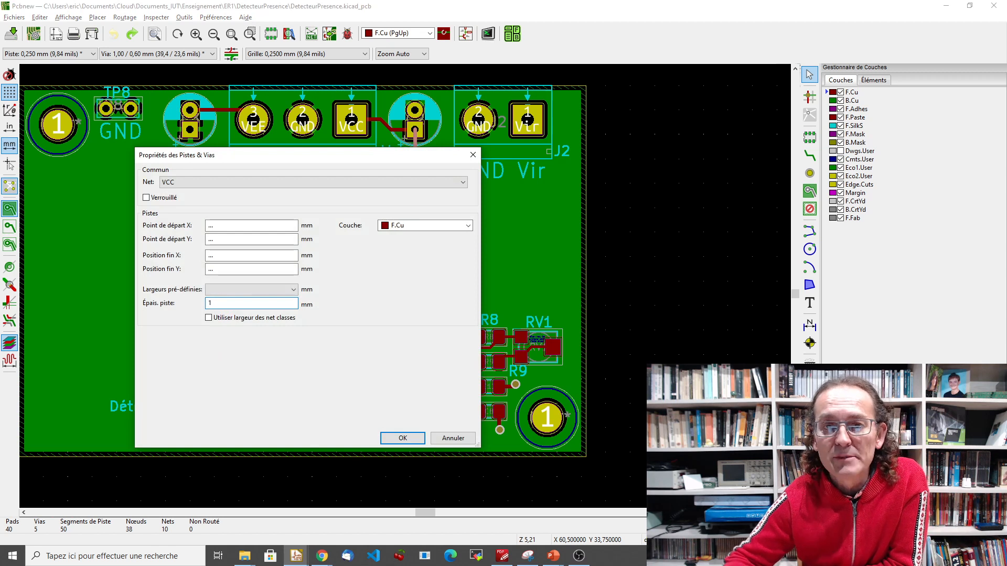
key(Return)
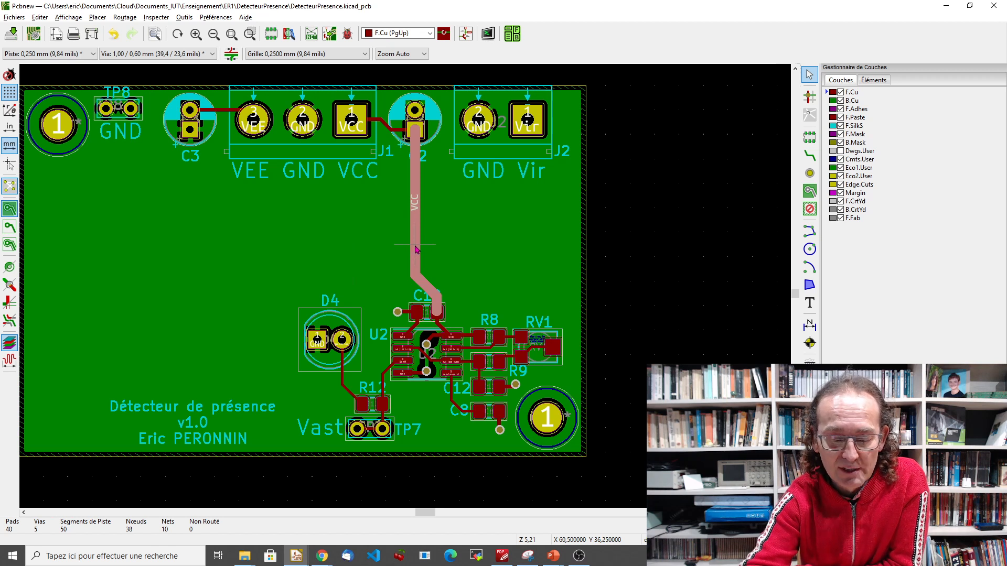
Extend the selection to the whole VCC connection and set its track width to 1 mm.
key(i)
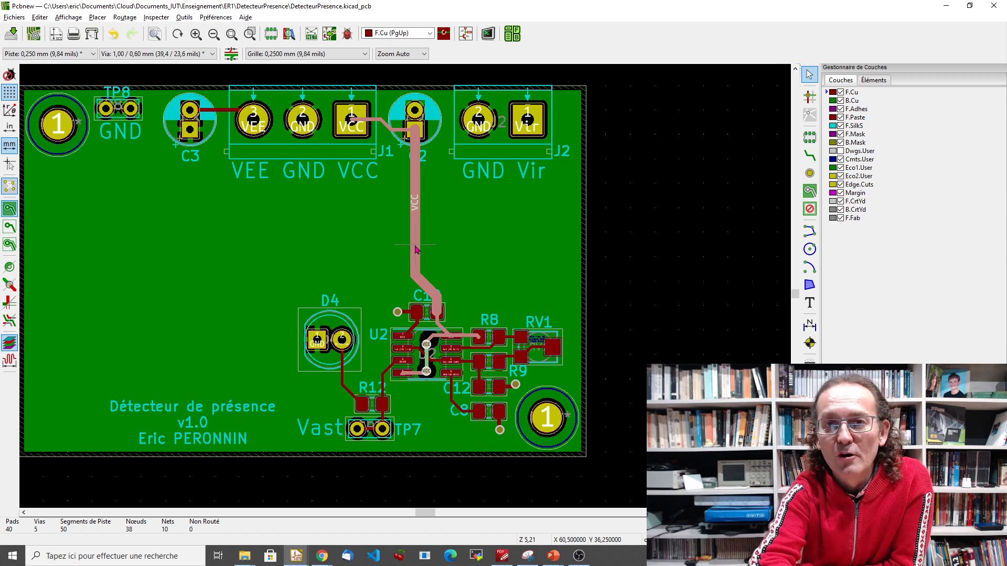
key(e)
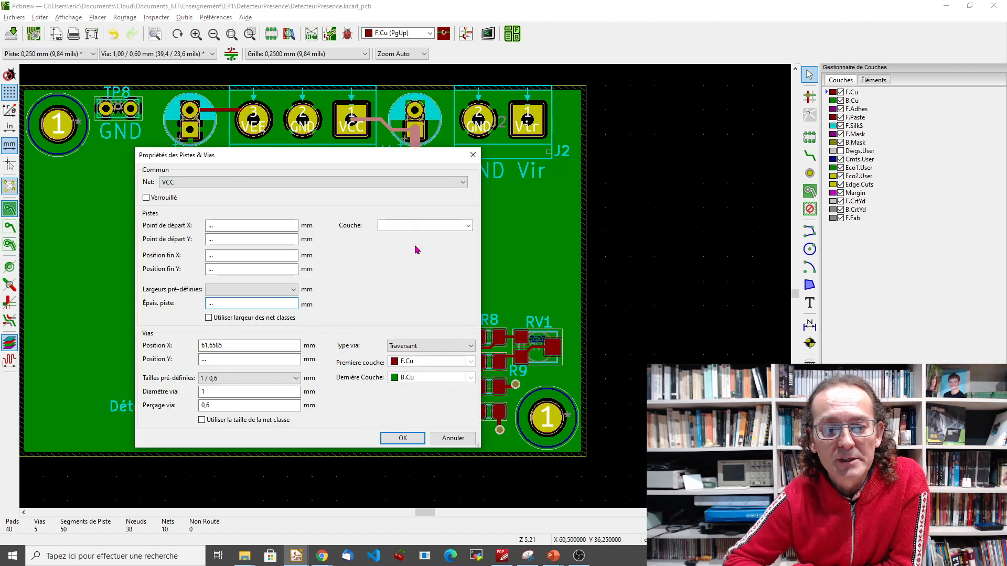
drag(238, 306, 192, 305)
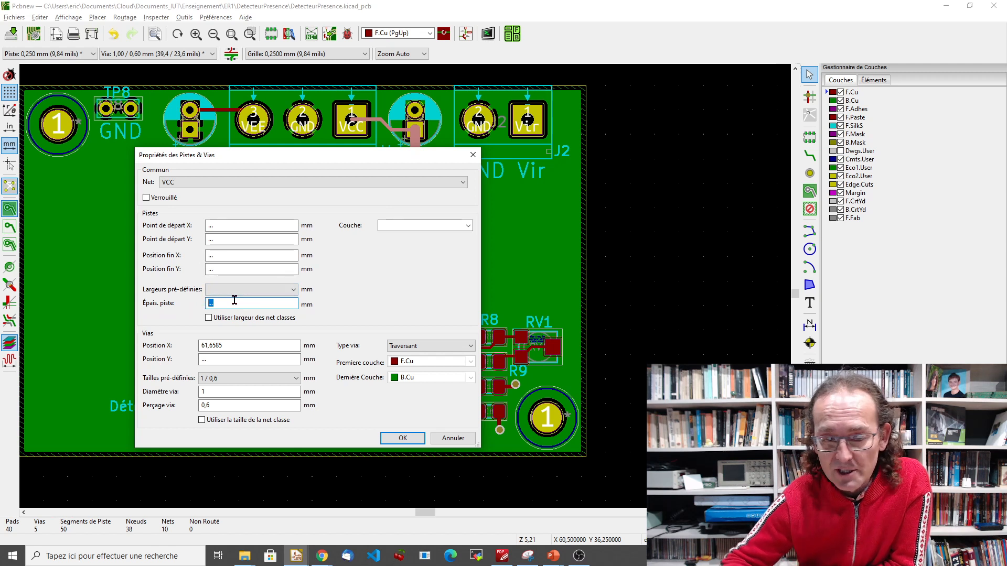
text(1)
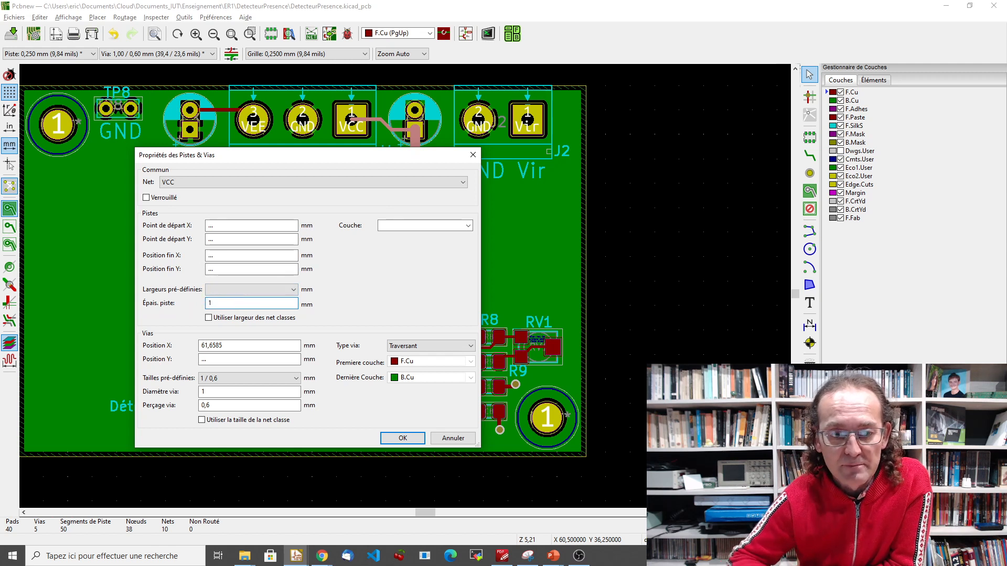
Give the selected VCC vias a 1.5 mm diameter and a 0.9 mm drill, and apply the properties.
click(213, 392)
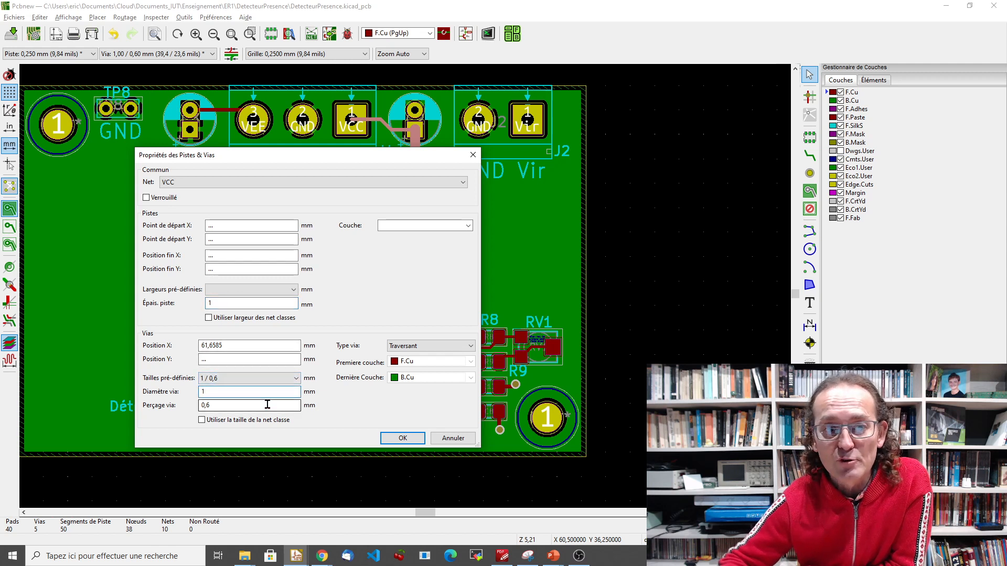
text(,)
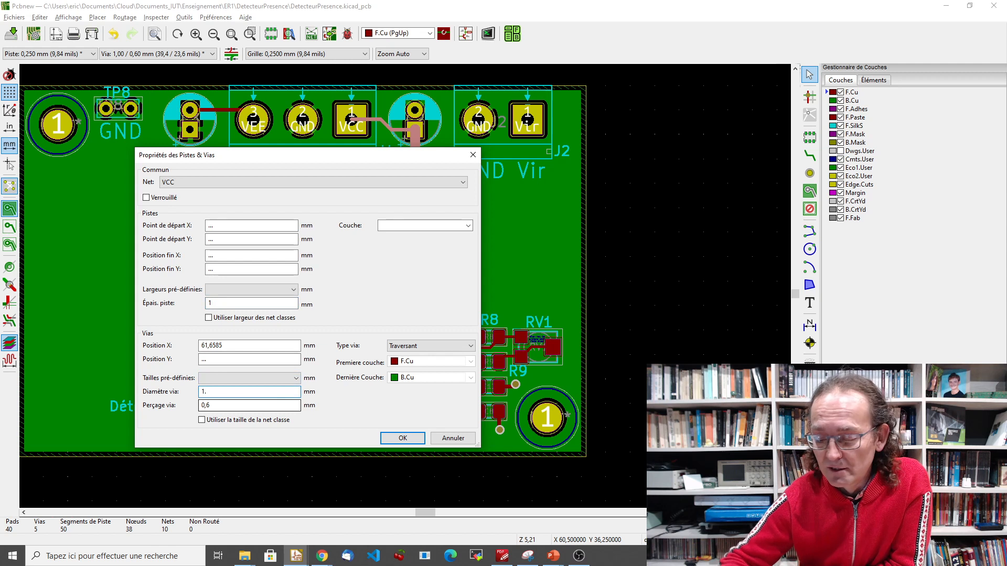
text(5)
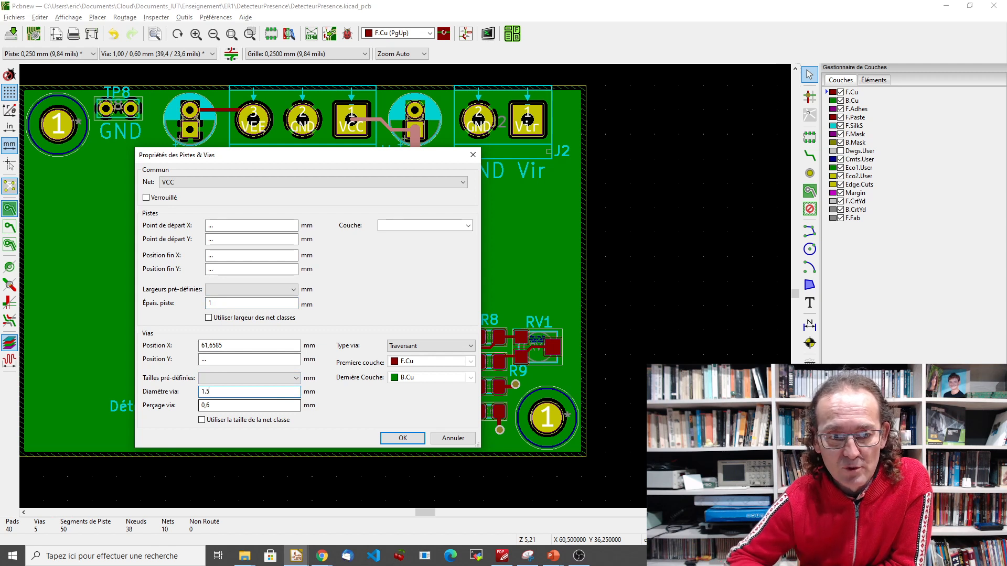
click(239, 408)
text(9)
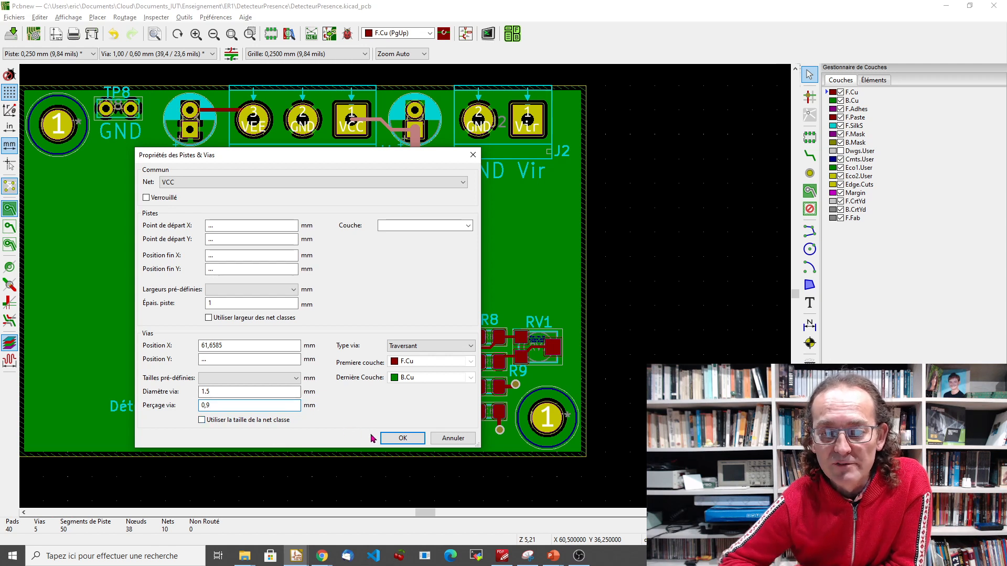
click(403, 438)
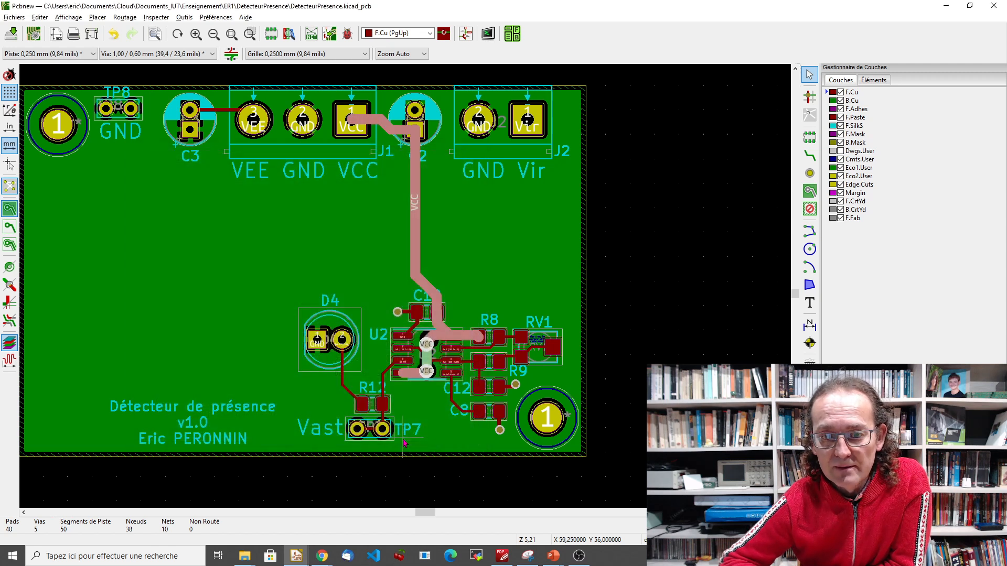
Run the design rule check with the zones refilled and locate the reported problem on the board.
scroll(424, 354, up, 5)
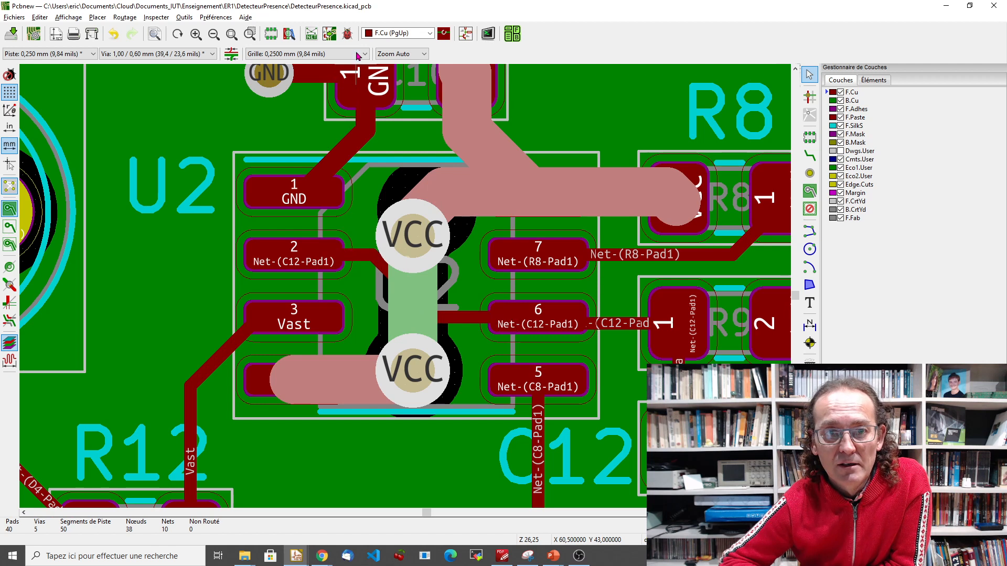
click(348, 34)
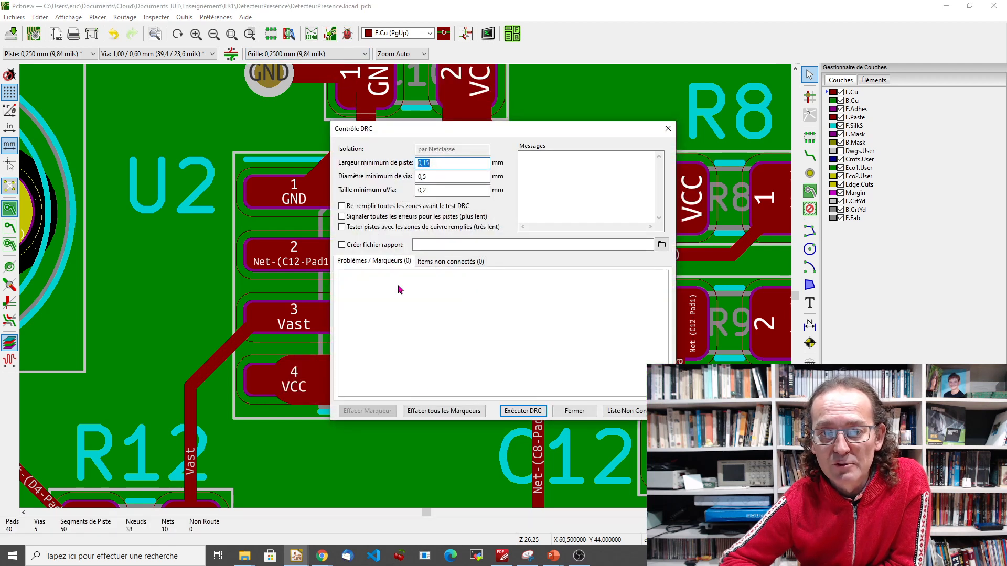
click(514, 412)
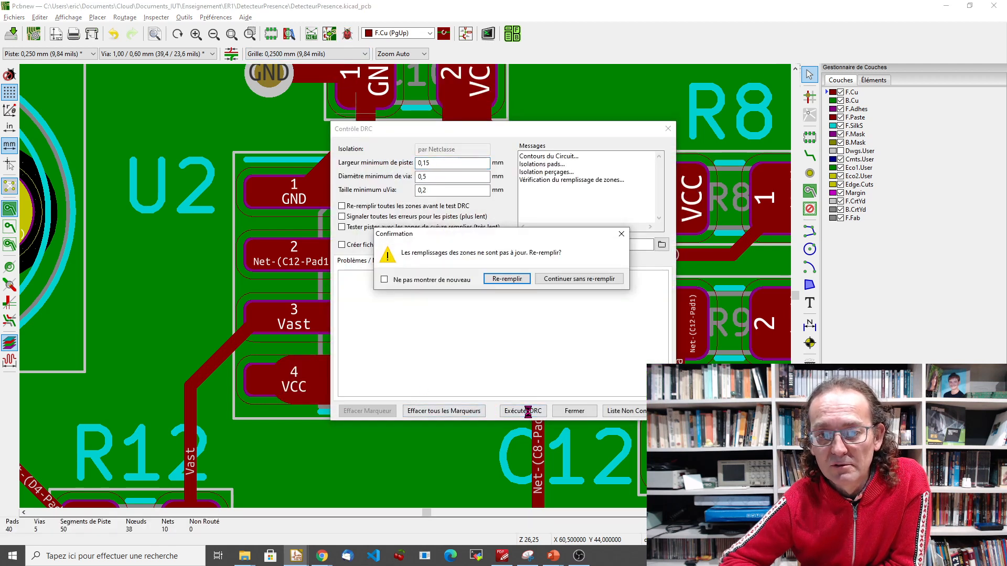
click(505, 278)
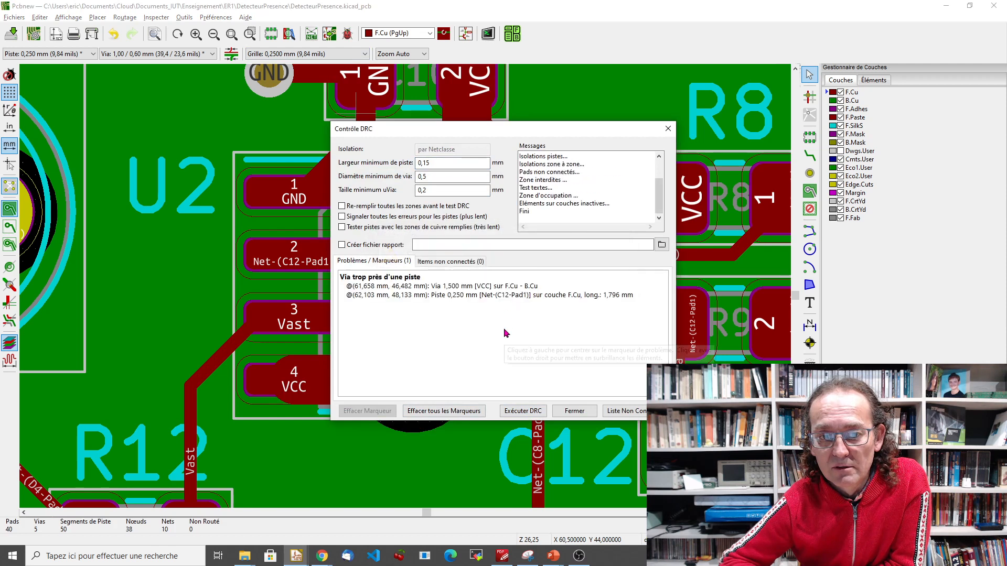
double_click(460, 292)
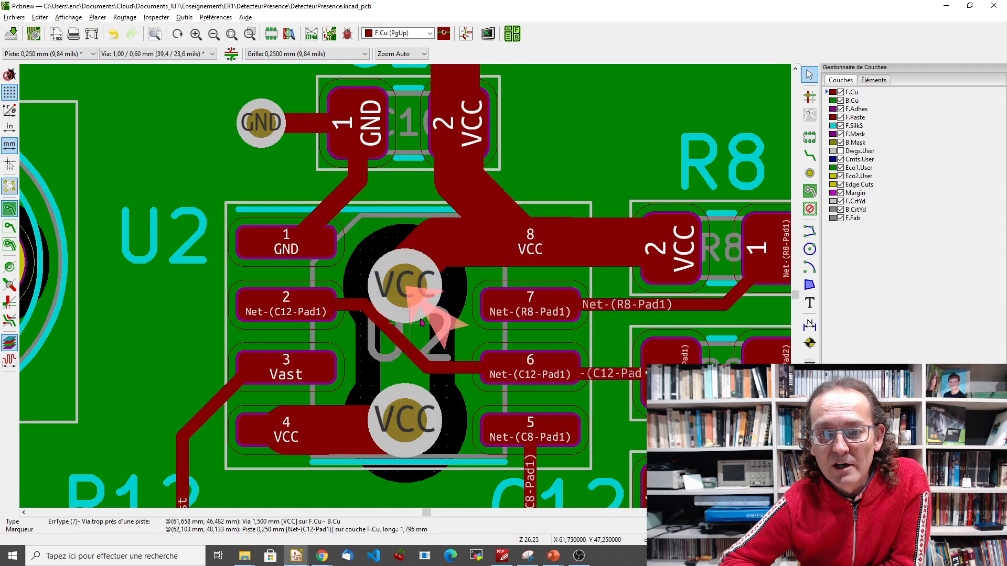
Move the upper VCC via inside U2 slightly upward, away from the Net-(C12-Pad1) track.
click(391, 285)
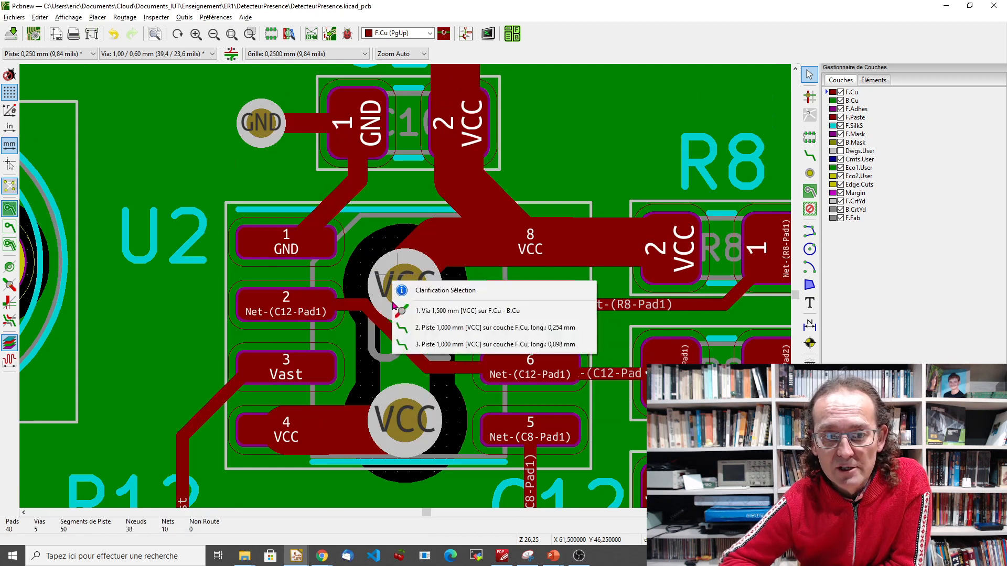
click(399, 309)
mouse_move(402, 289)
mouse_down()
mouse_move(403, 259)
mouse_move(404, 272)
mouse_up()
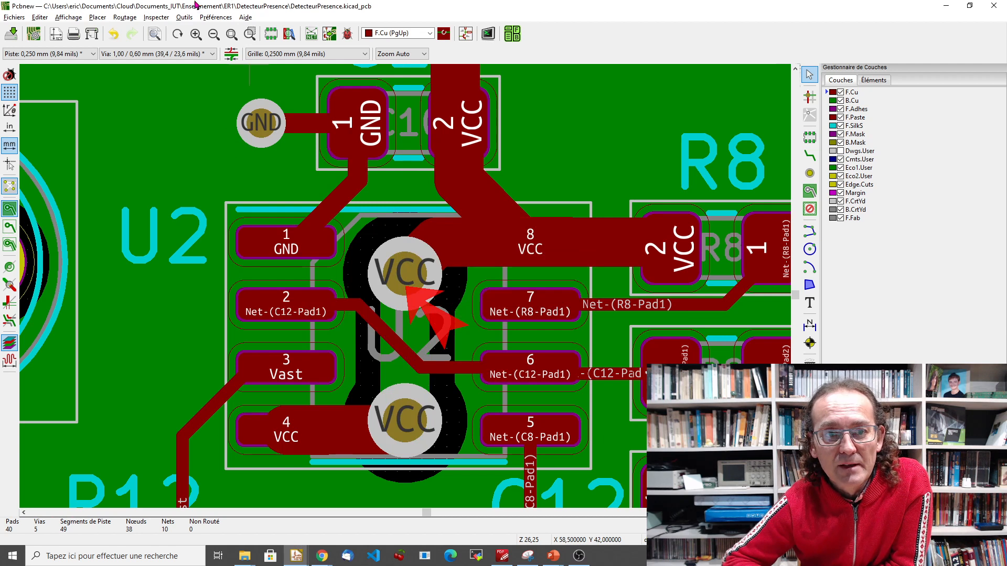
Clear the via clearance marker from the design rule check results and close the check.
click(347, 33)
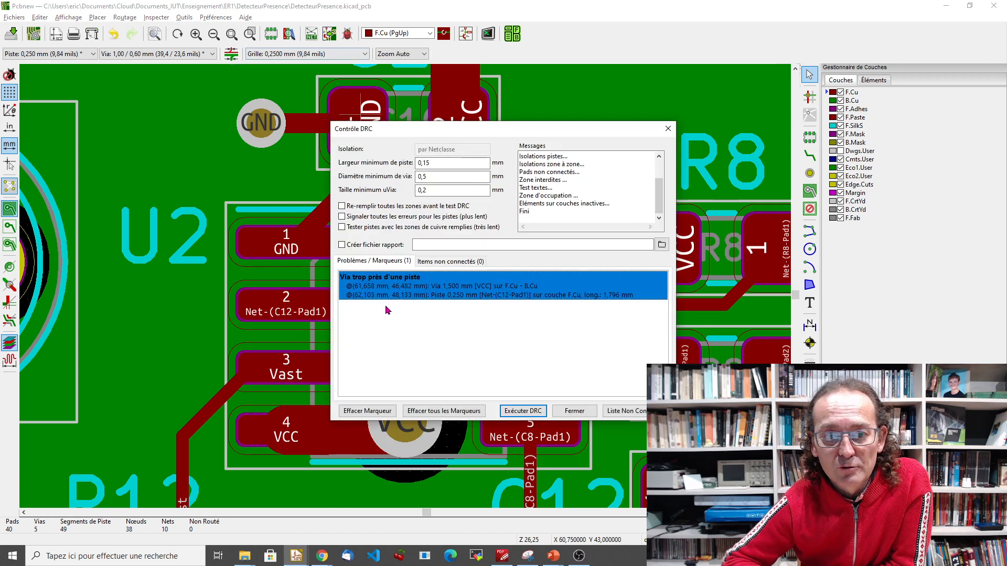
click(376, 412)
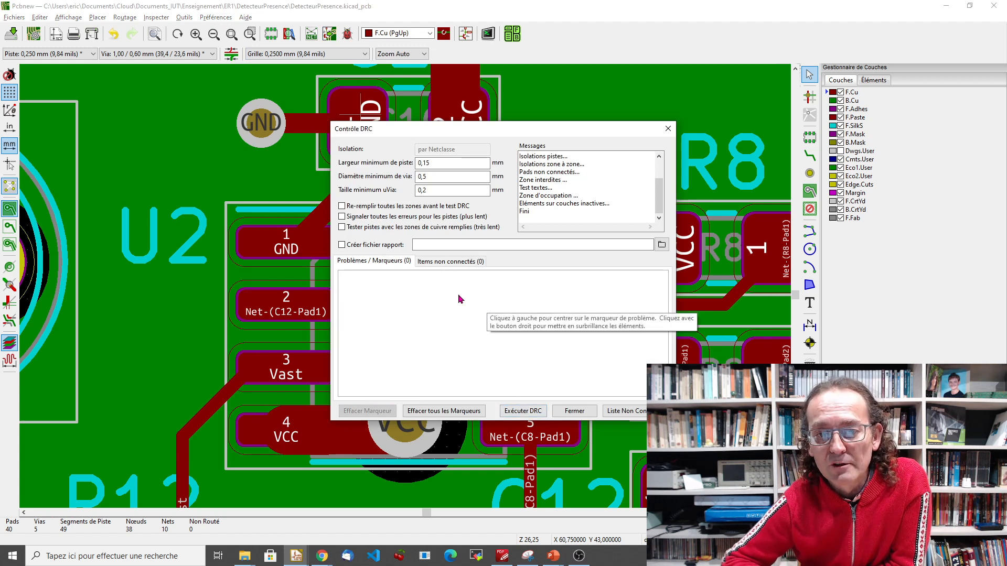
click(586, 412)
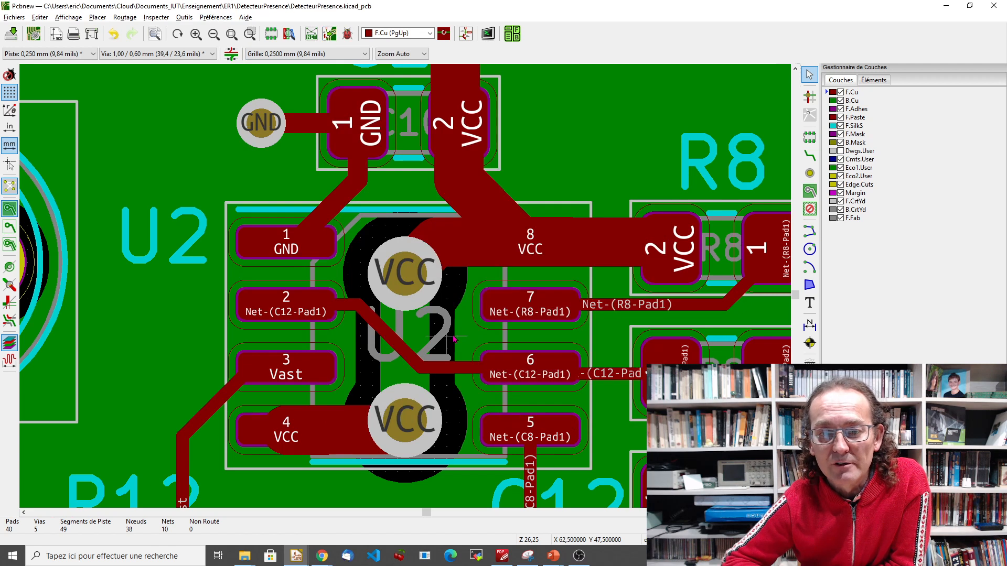
scroll(408, 291, down, 1)
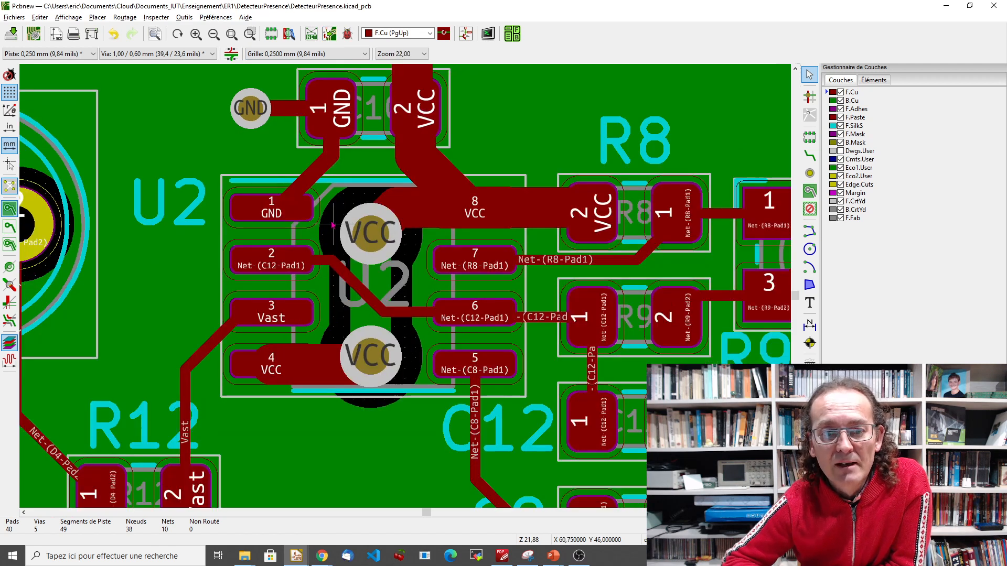
scroll(404, 256, down, 1)
scroll(456, 308, down, 1)
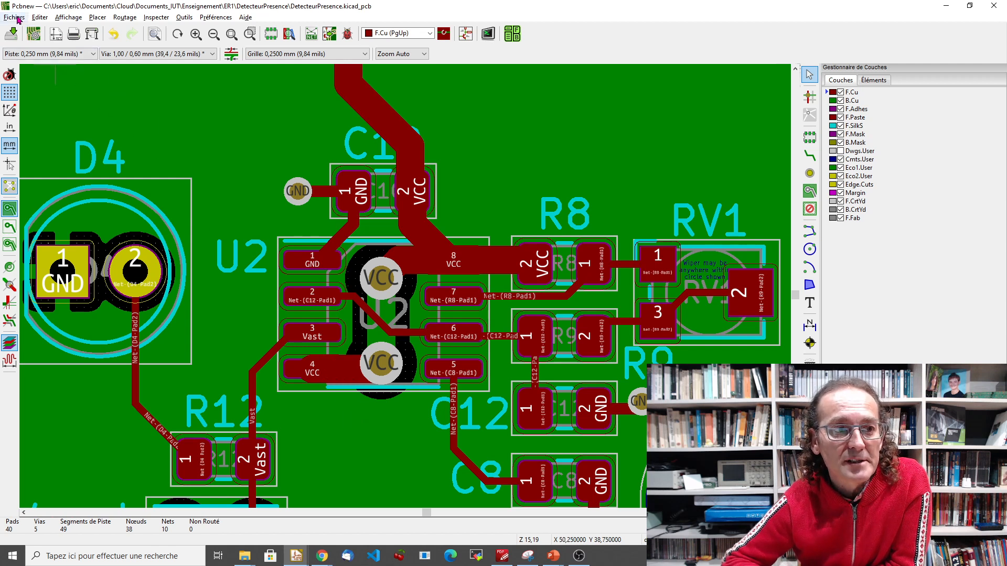
Set the Default net class track width to 0.4 mm in the board setup.
click(33, 35)
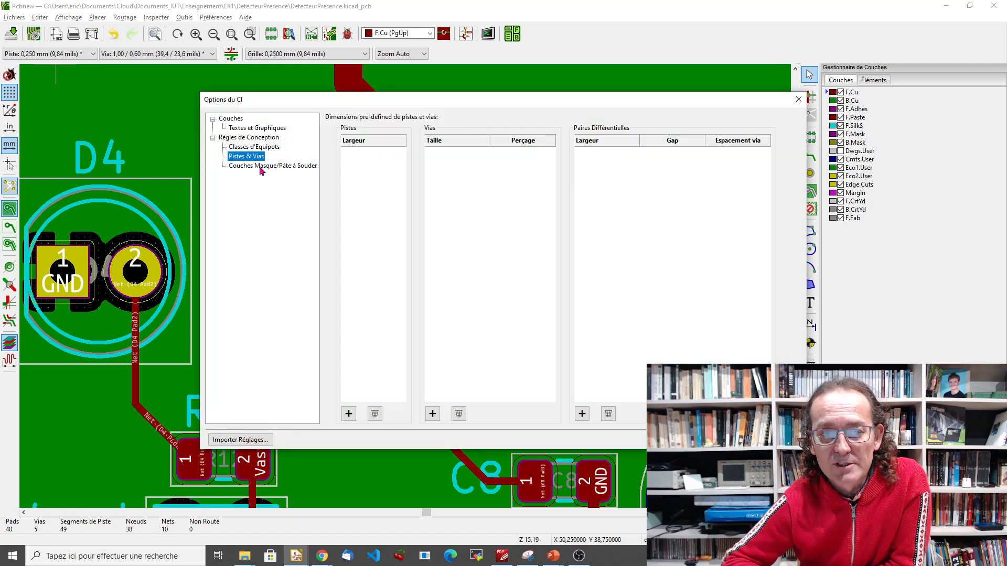
click(255, 148)
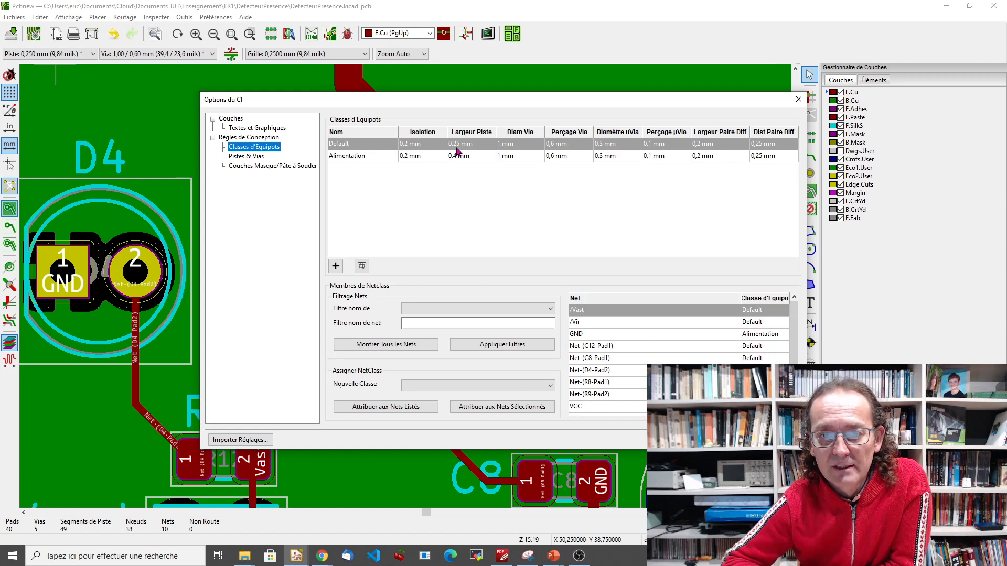
click(460, 145)
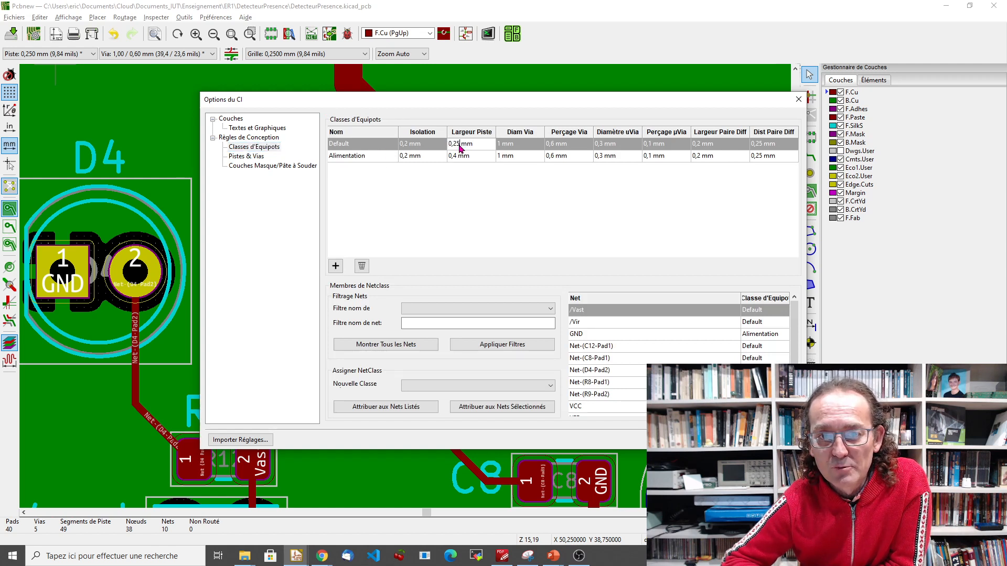
text(0,4)
key(Return)
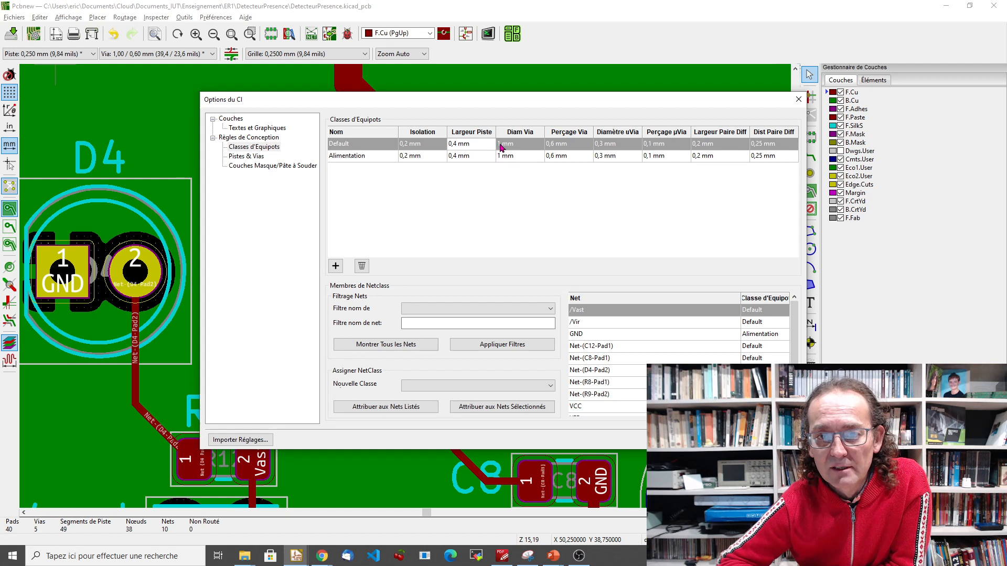
Set the Default net class via diameter to 1.5 mm and via drill to 0.9 mm, and apply the board setup.
click(499, 143)
click(499, 144)
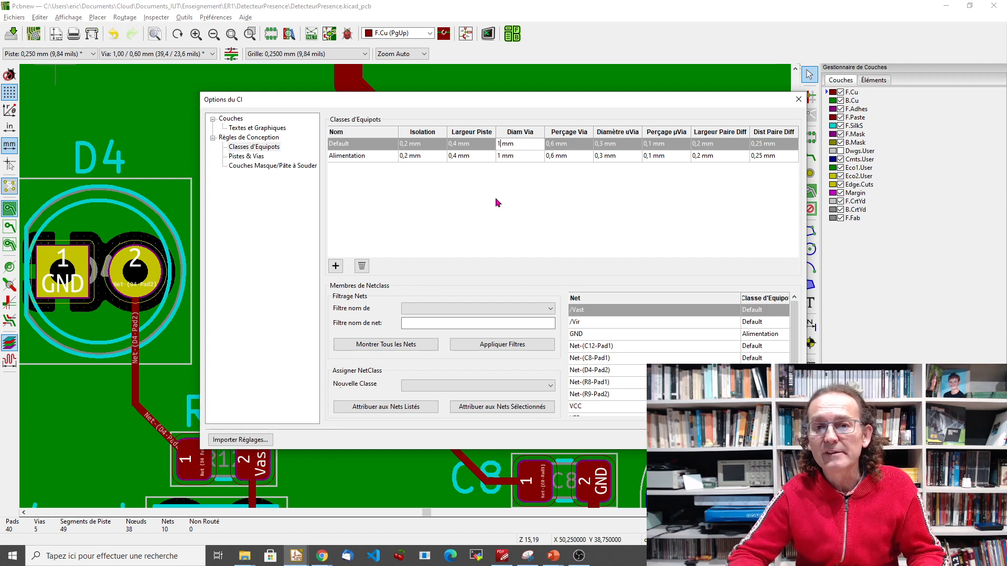
text(.5)
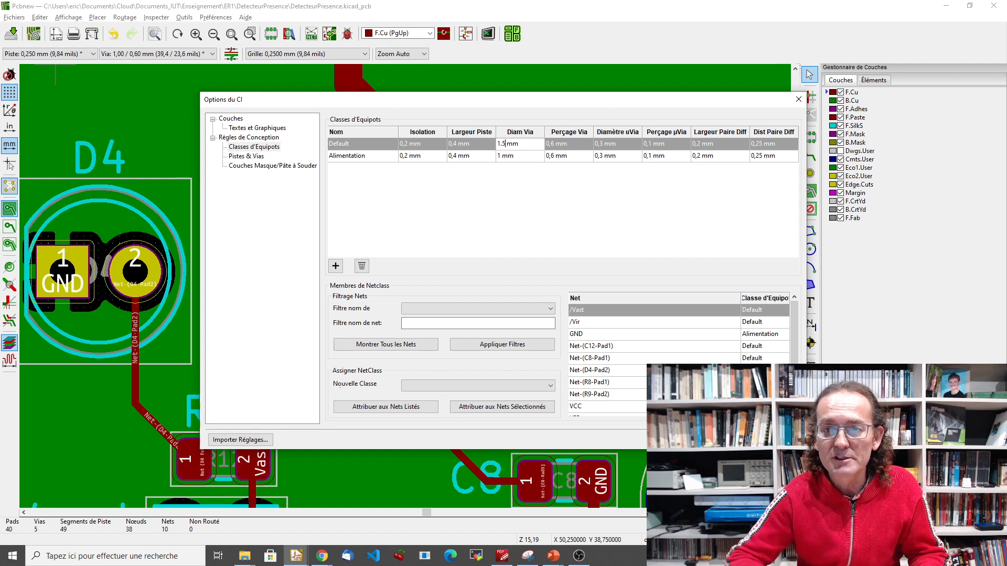
click(554, 145)
key(End)
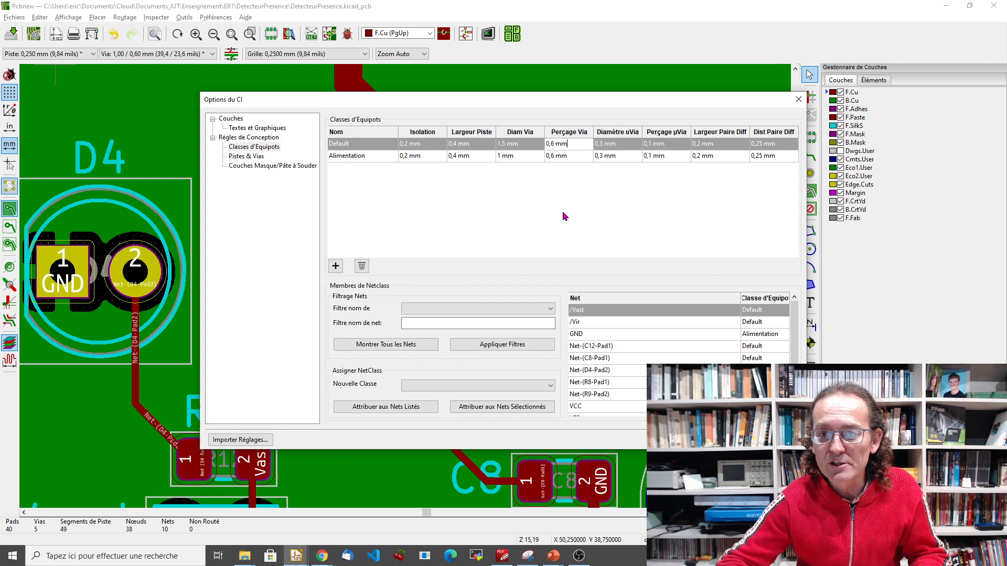
text(9)
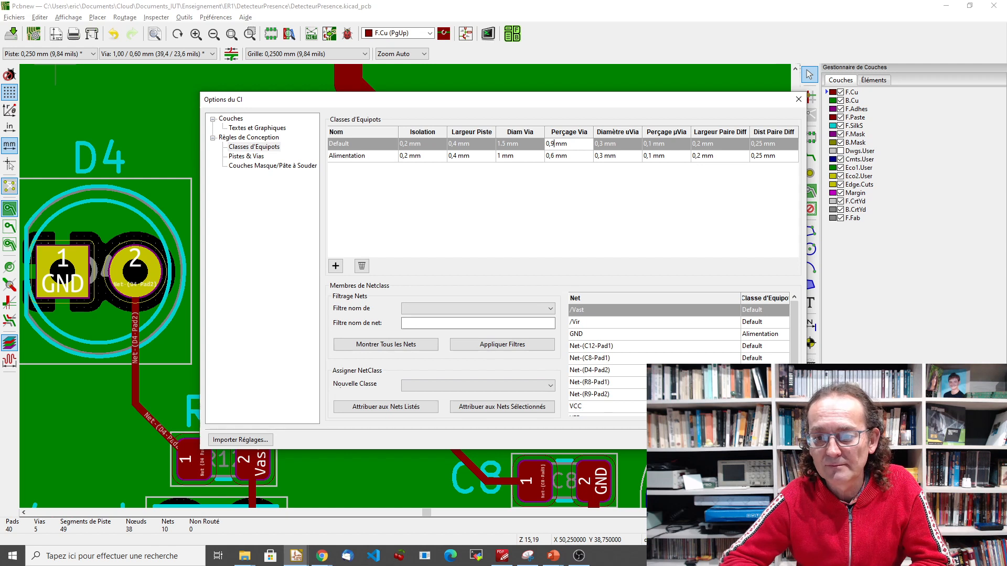
key(Return)
key(Return)
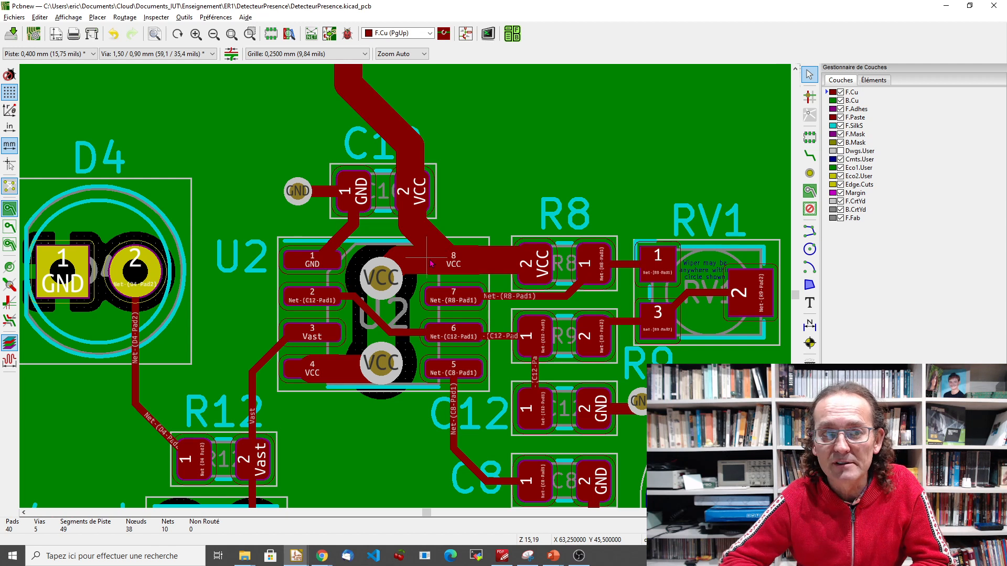
Set the Alimentation net class track width to 1 mm in the board setup.
click(34, 34)
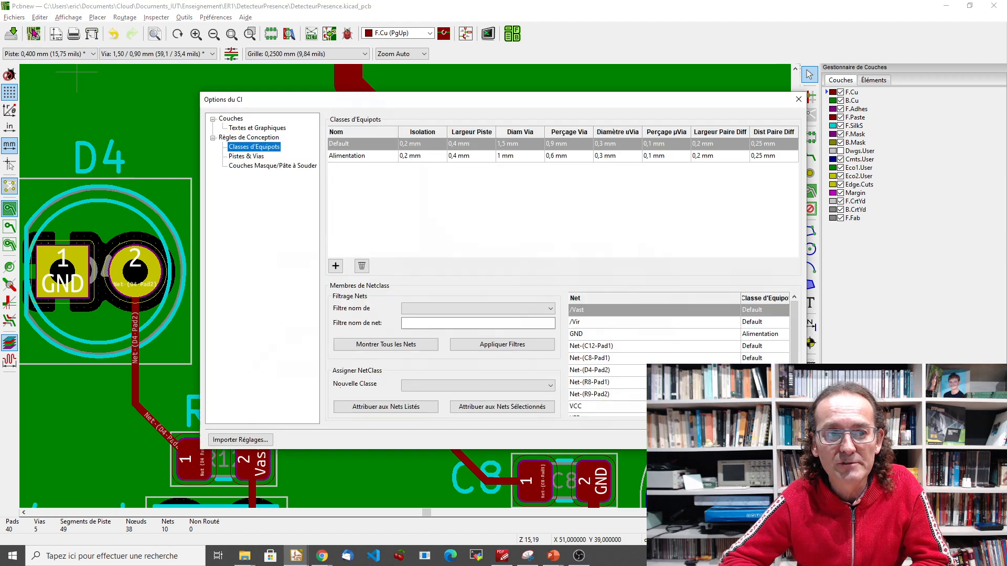
click(342, 158)
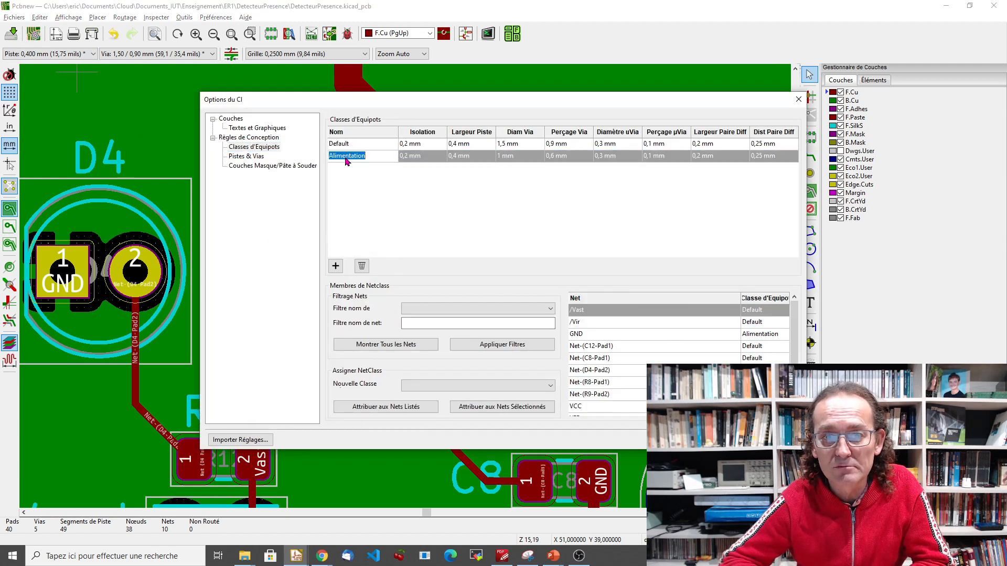
click(455, 157)
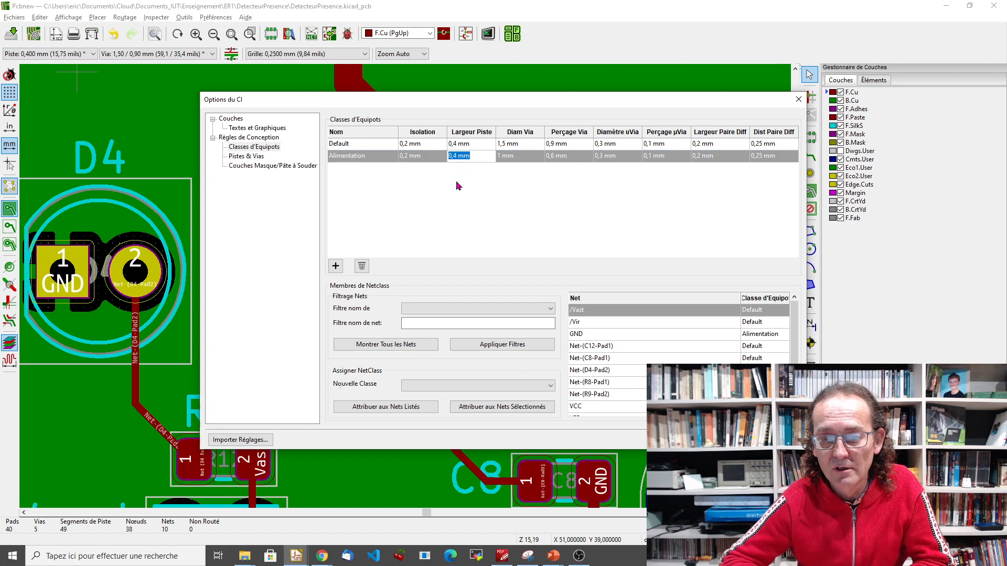
key(Left)
key(shift+Right)
key(shift+Right)
text(1)
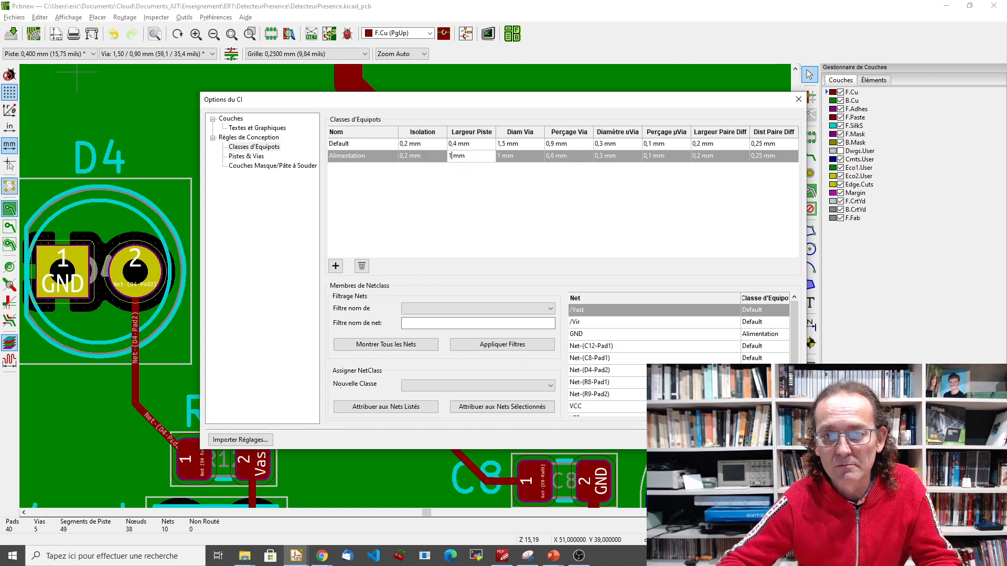
Set the Alimentation net class via diameter to 1.5 mm and via drill to 0.9 mm, and apply the board setup.
click(499, 158)
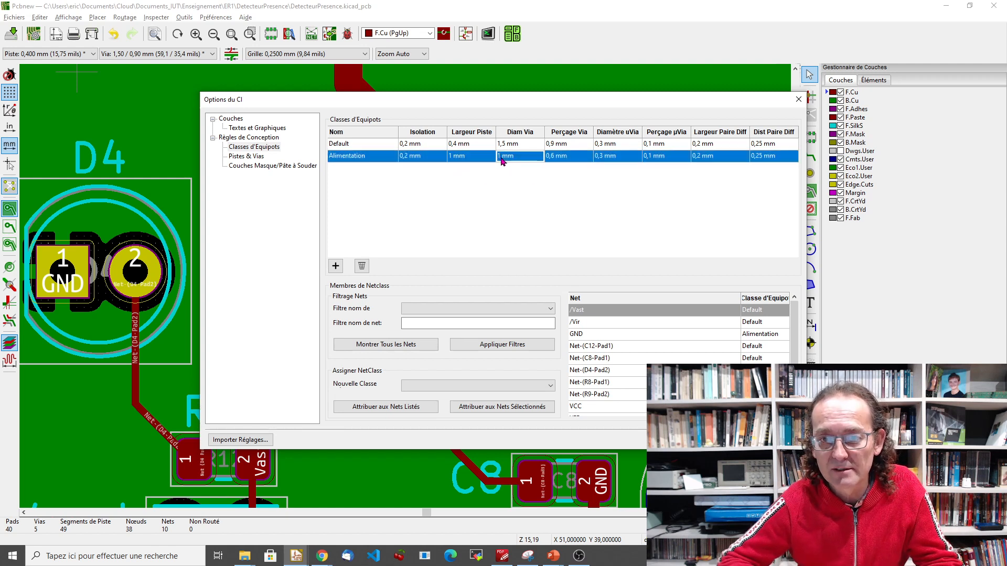
text(,5)
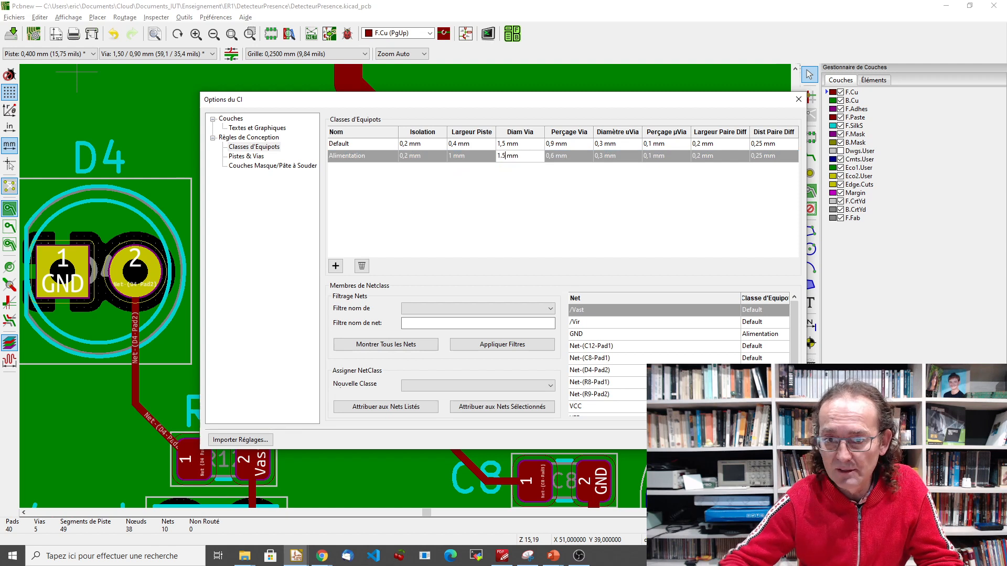
click(552, 160)
click(551, 157)
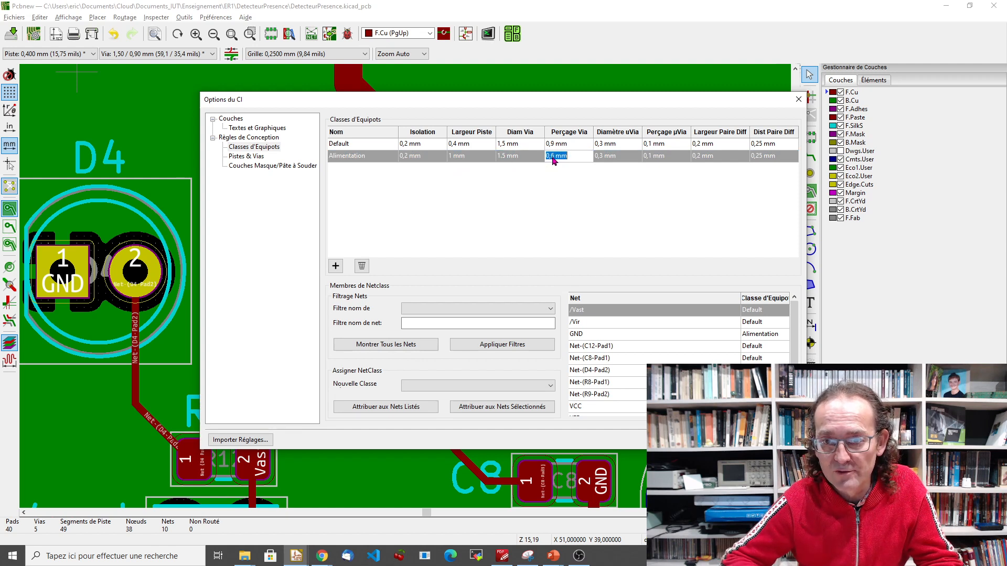
key(BackSpace)
text(9)
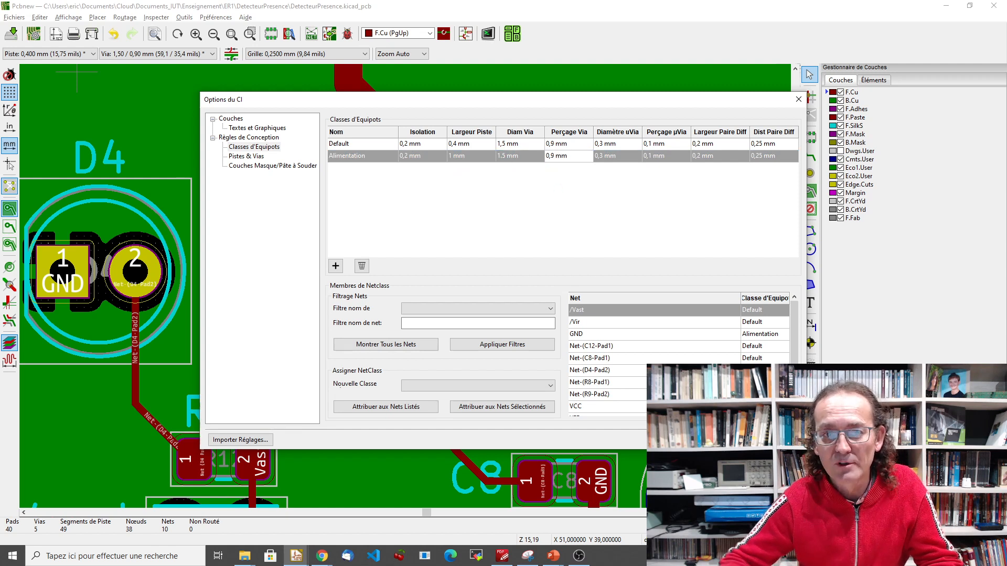
key(Return)
click(723, 439)
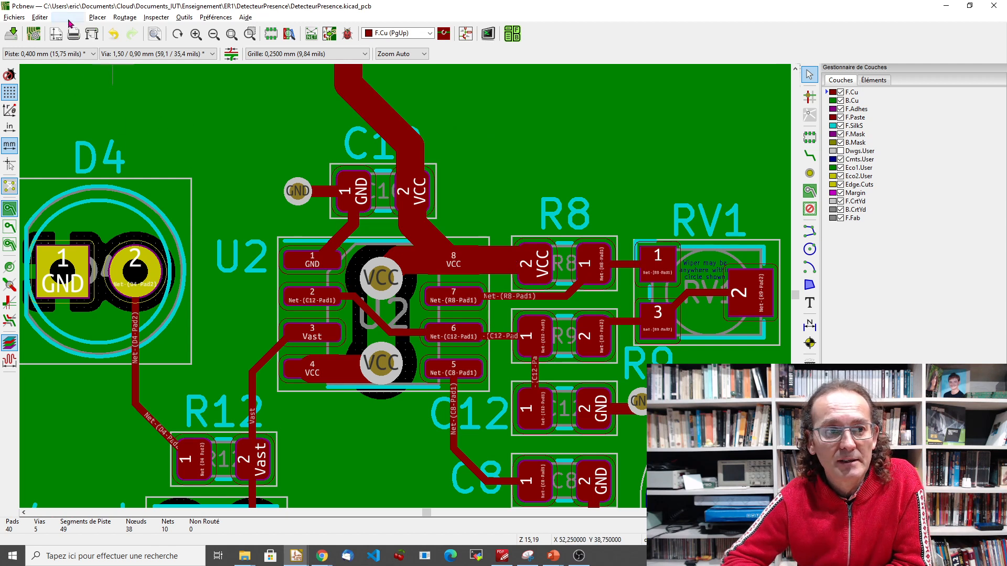
Adjust all tracks and vias on the board to their net class values, without filters, and close the track and via properties.
click(40, 17)
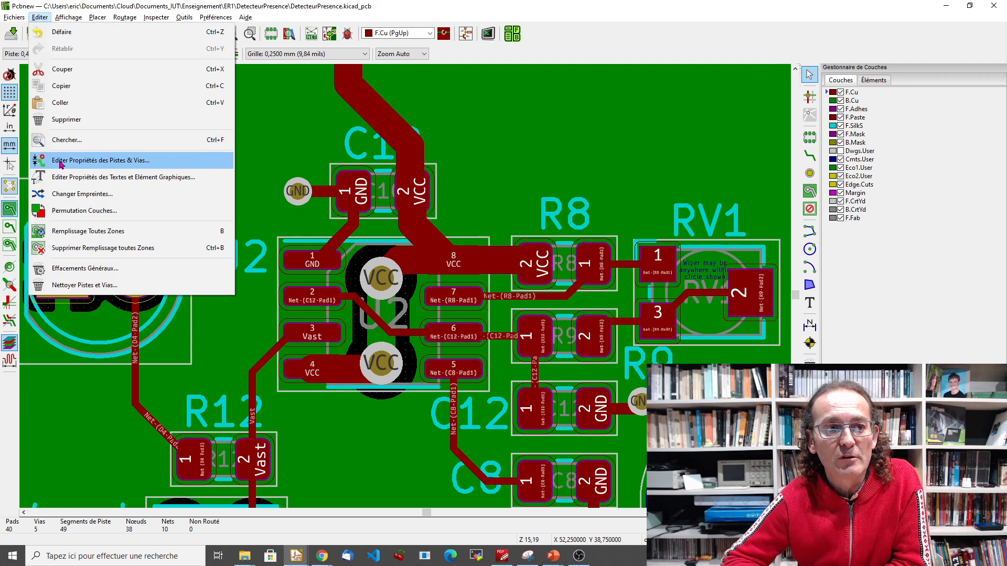
click(103, 164)
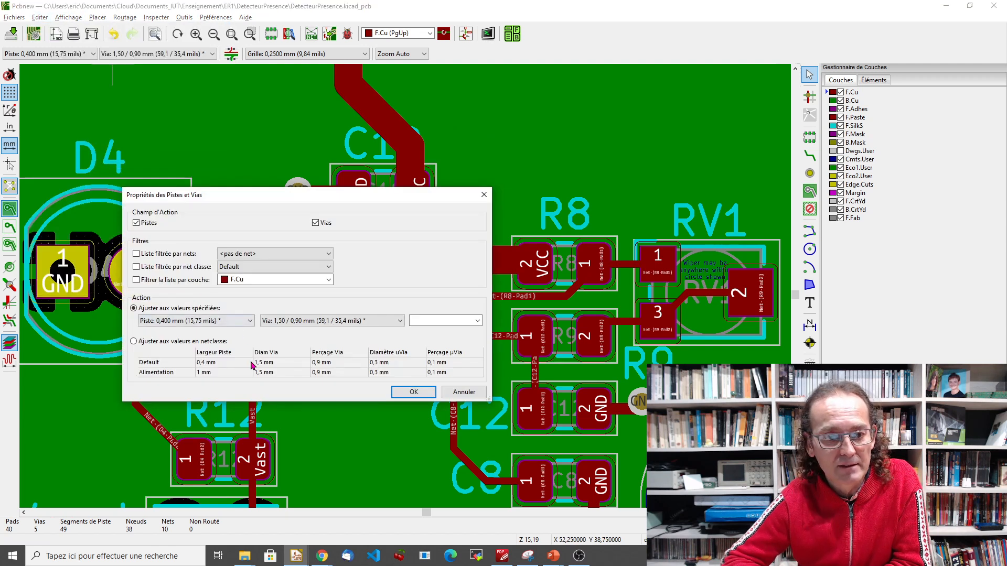
click(155, 342)
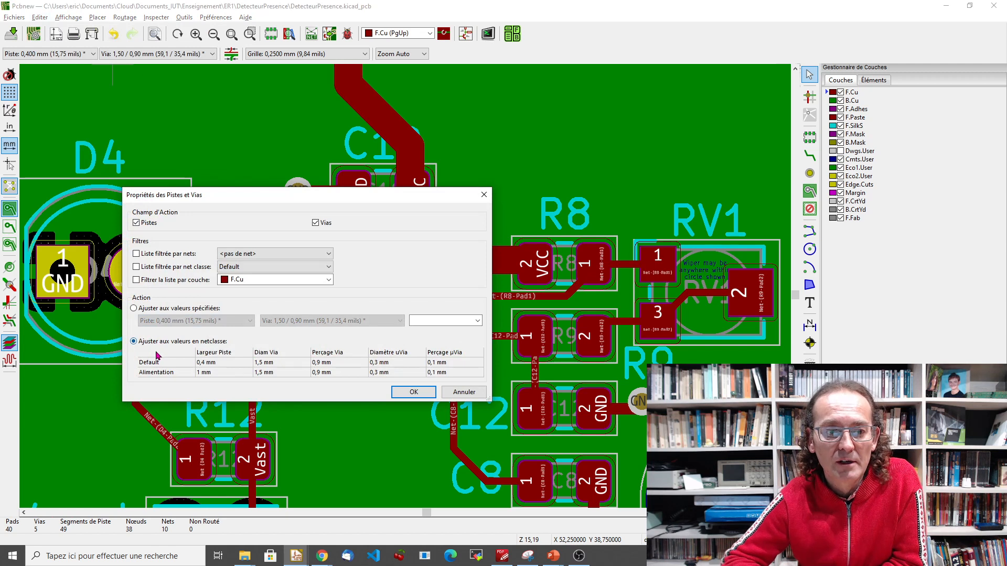
click(414, 392)
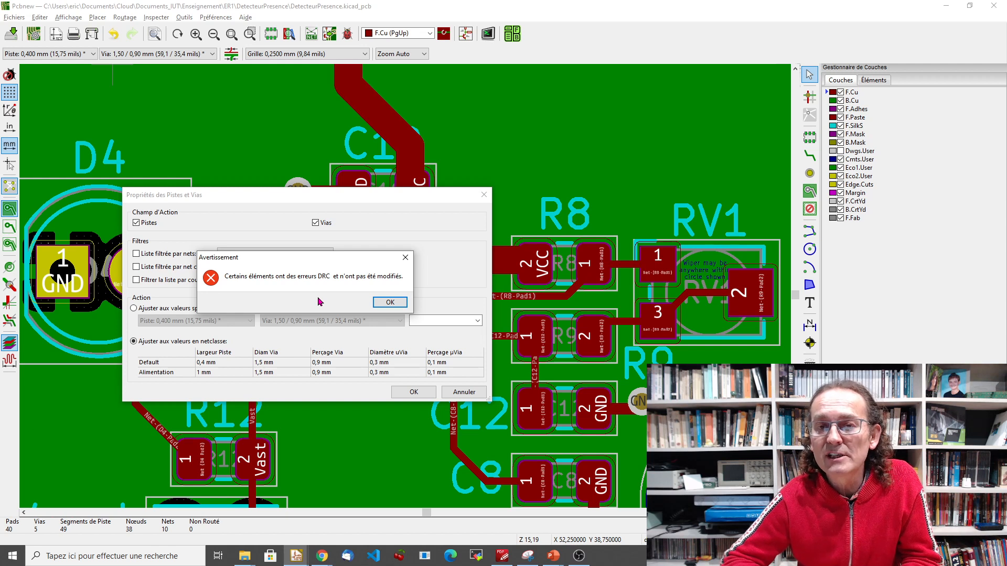
click(388, 303)
click(462, 392)
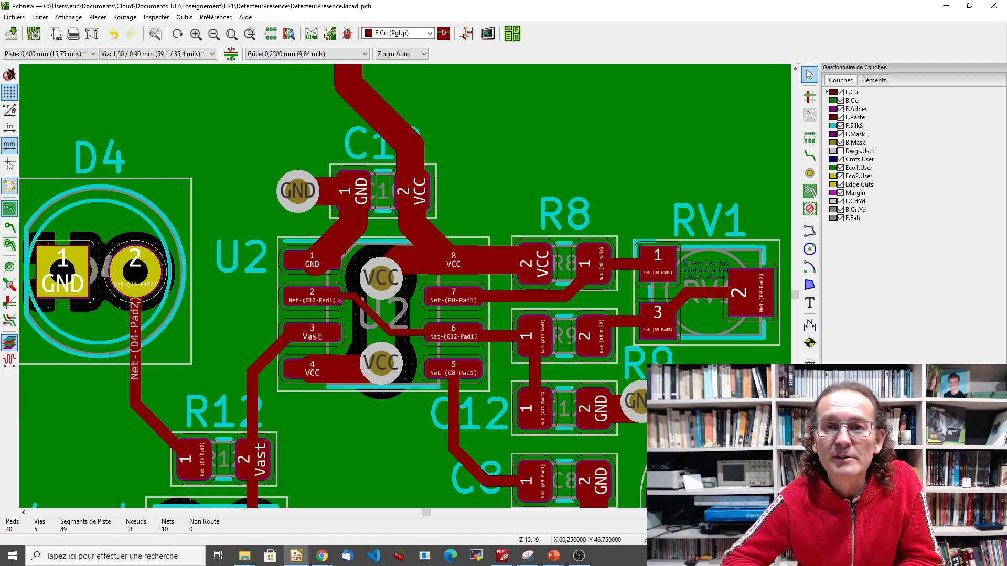
Make the Net-(C12-Pad1) track segments between U2 pads 2 and 6 use the net class width, and check the resized segment.
scroll(373, 374, down, 3)
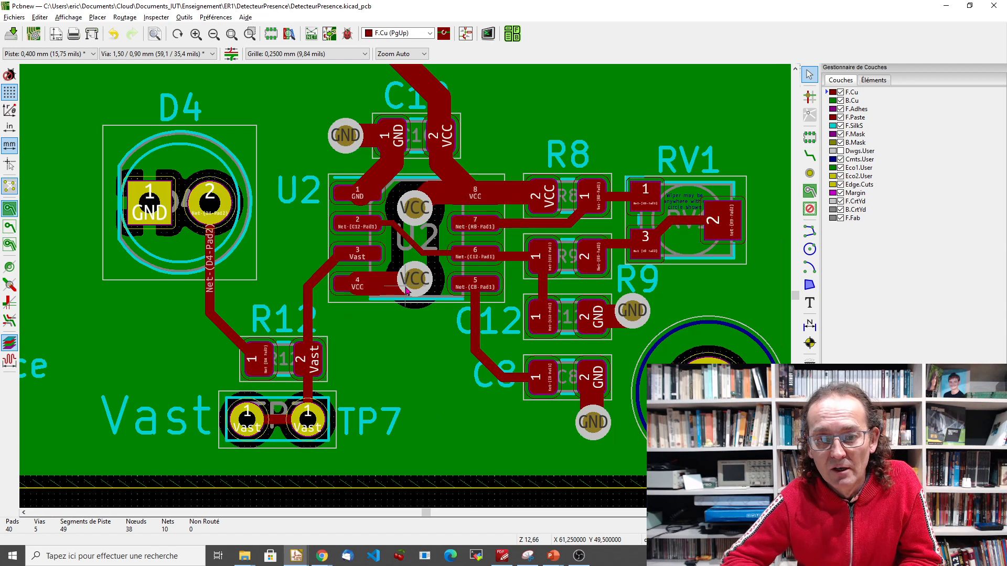
scroll(414, 292, down, 2)
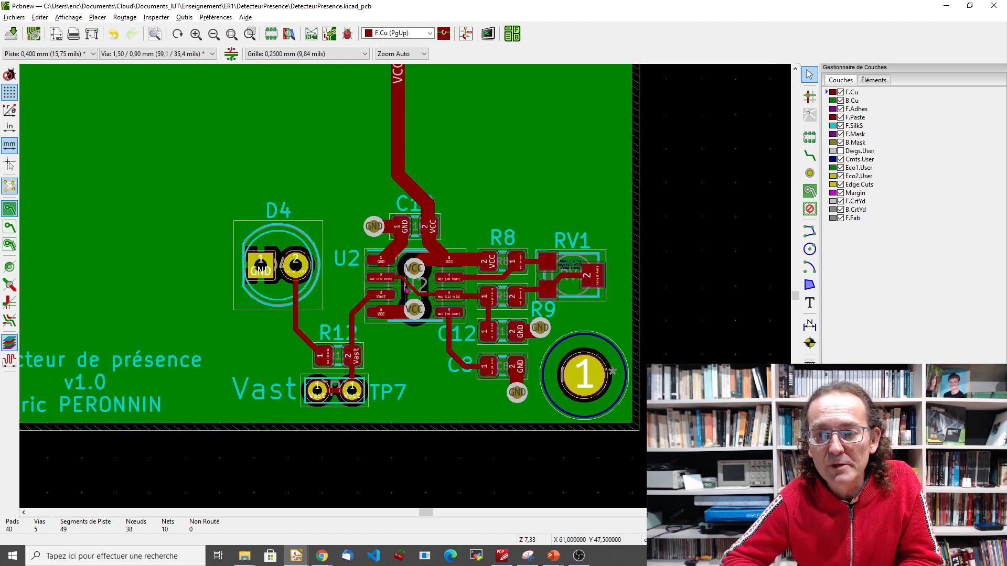
scroll(429, 295, up, 4)
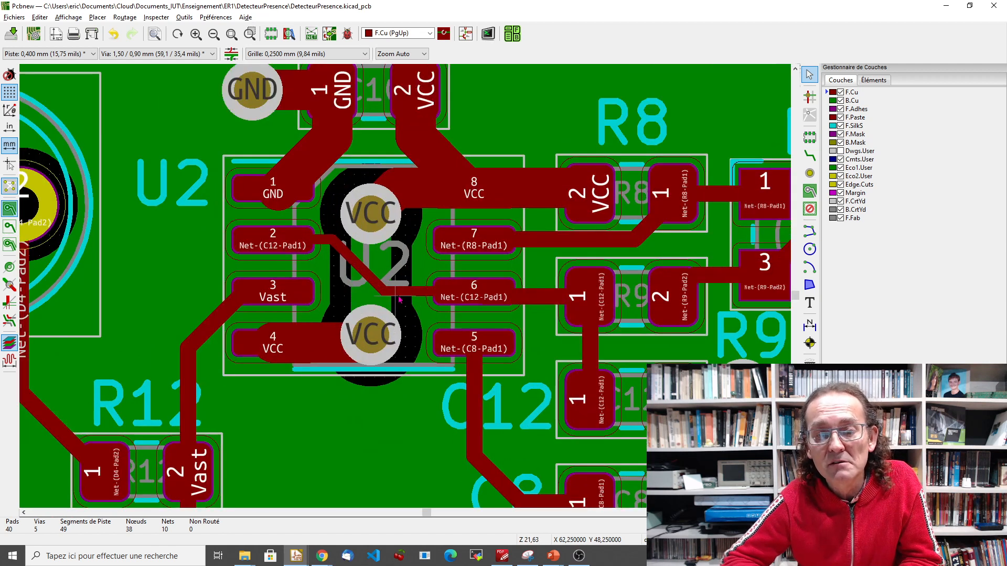
click(374, 282)
click(393, 304)
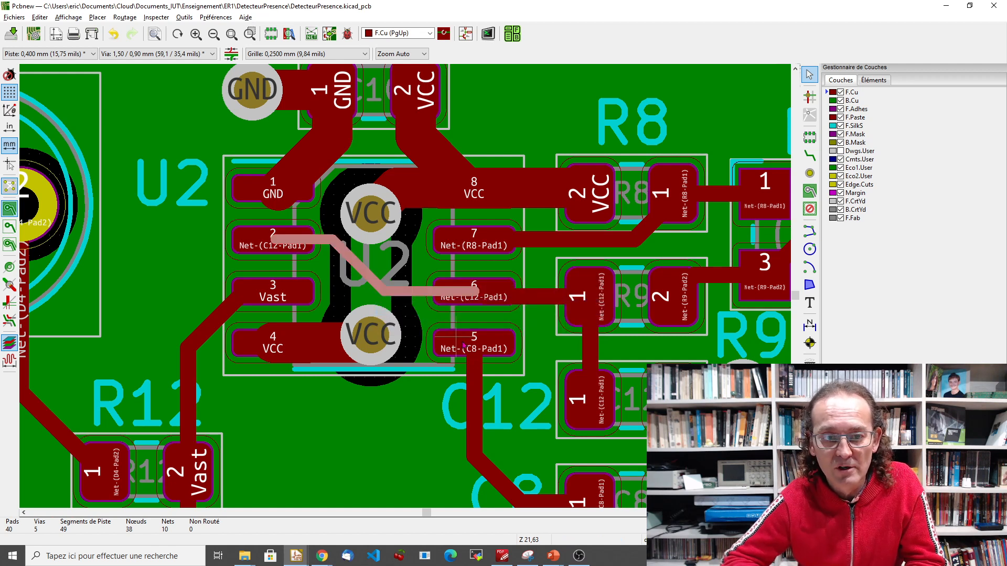
double_click(322, 240)
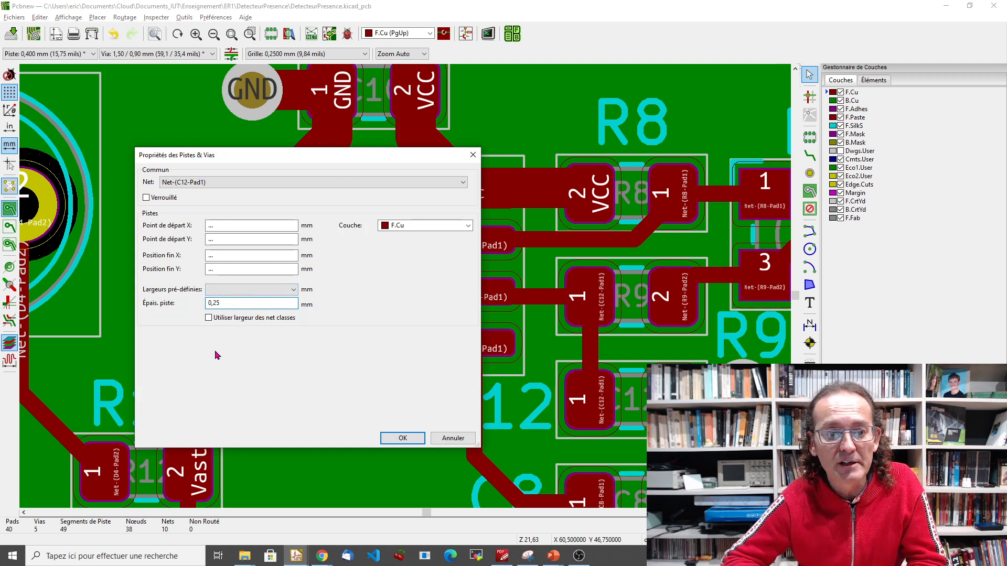
click(211, 319)
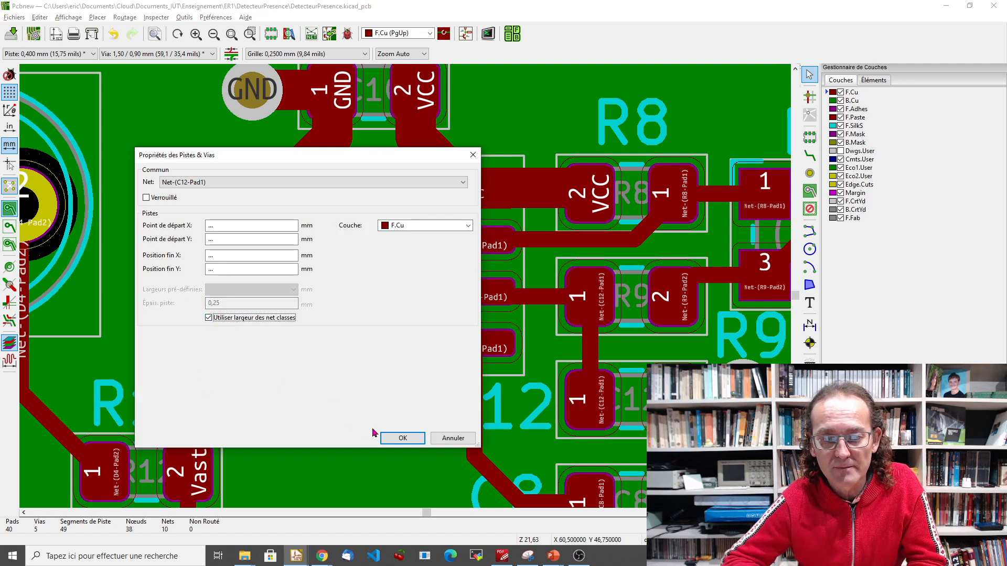
click(395, 436)
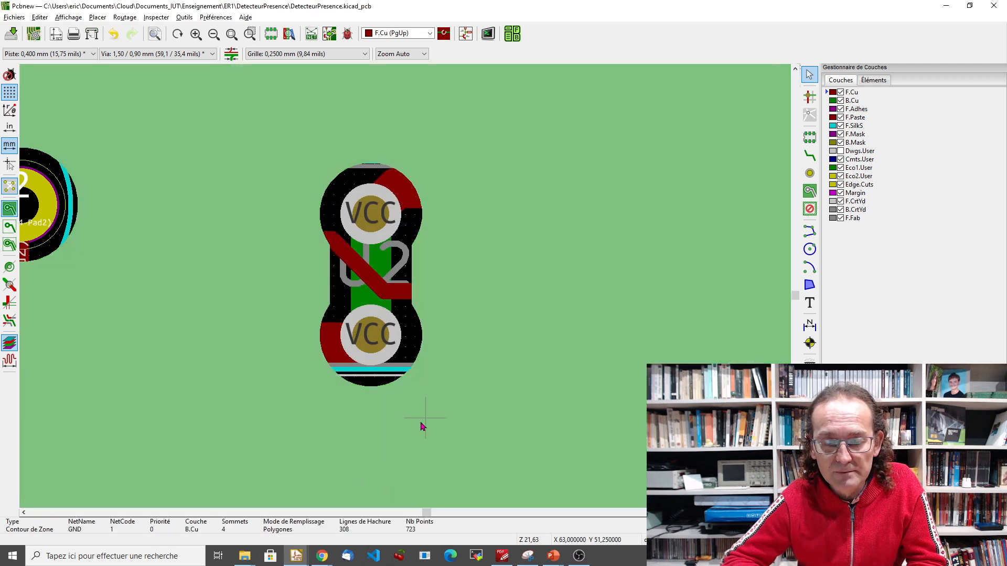
click(380, 273)
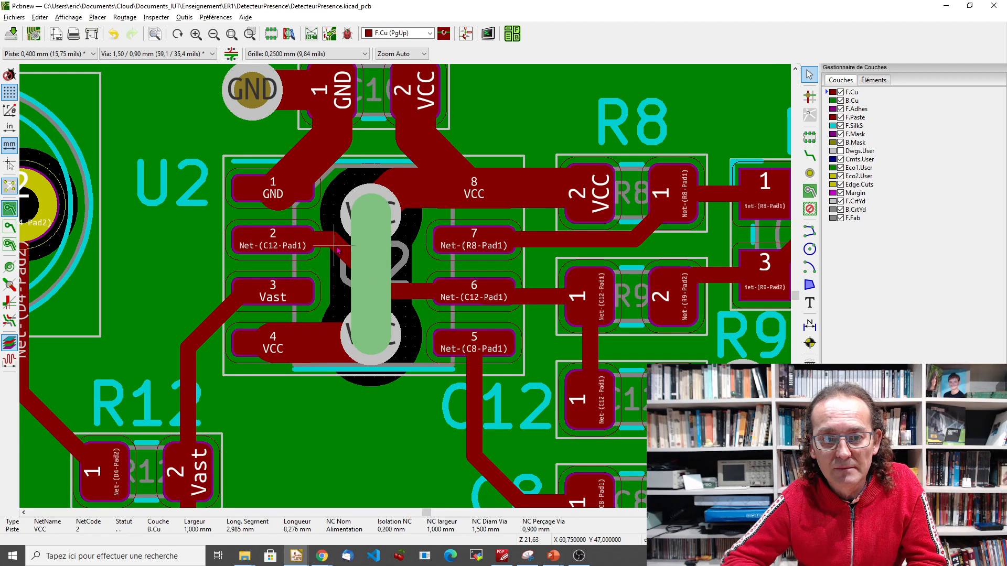
click(336, 248)
click(357, 275)
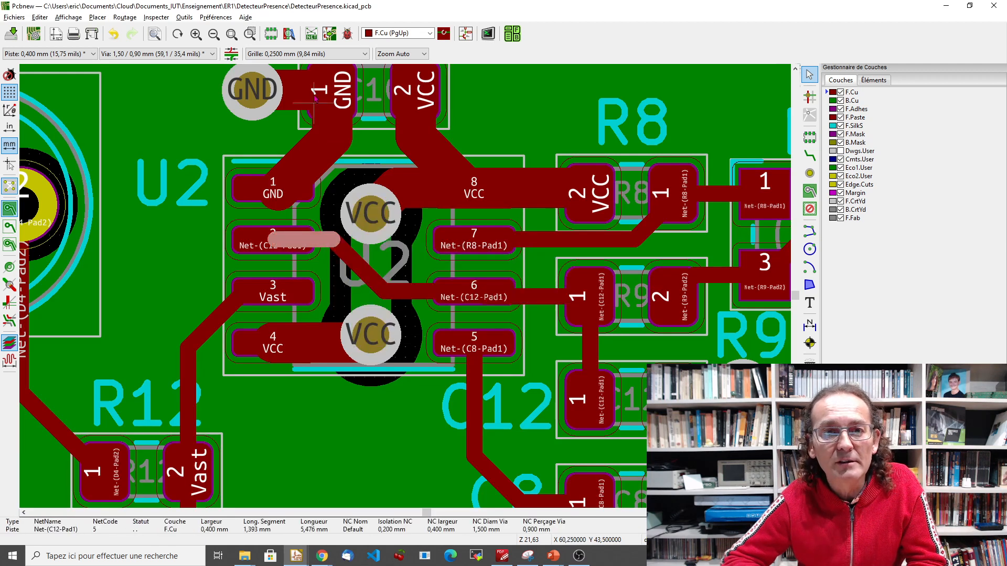
Run the design rule check, locate both via-too-close-to-track markers on the board, and close the check.
click(347, 34)
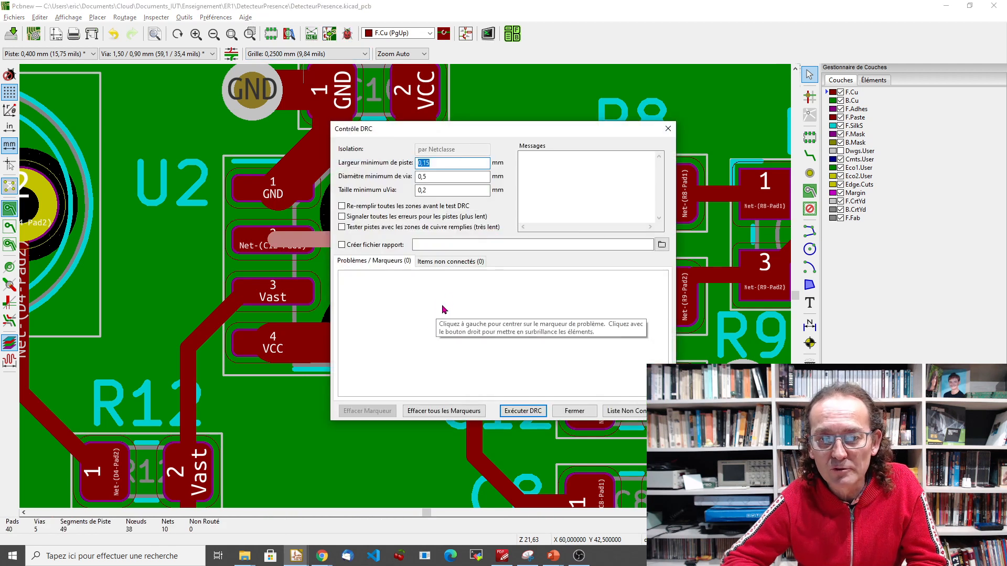
click(516, 410)
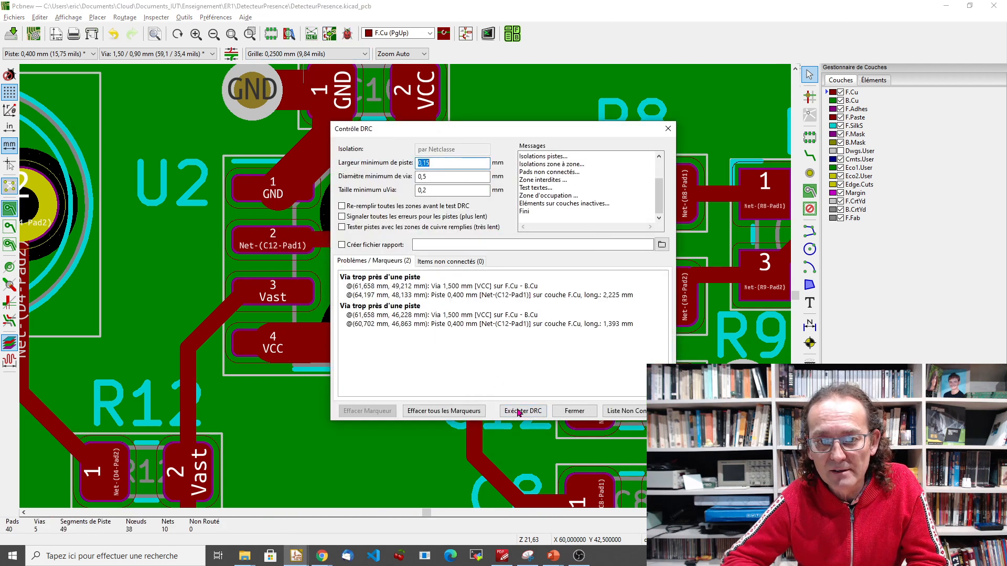
click(365, 287)
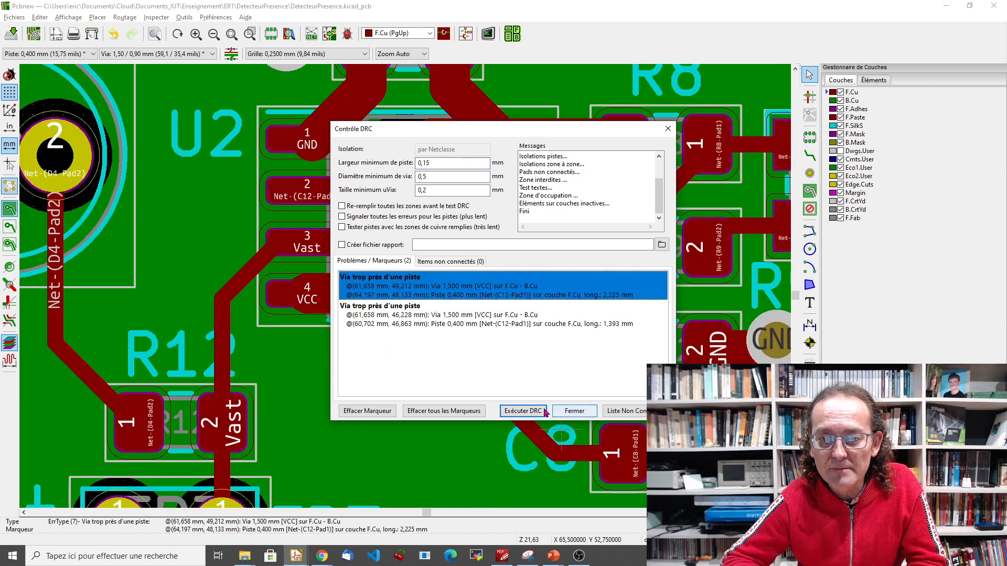
click(423, 322)
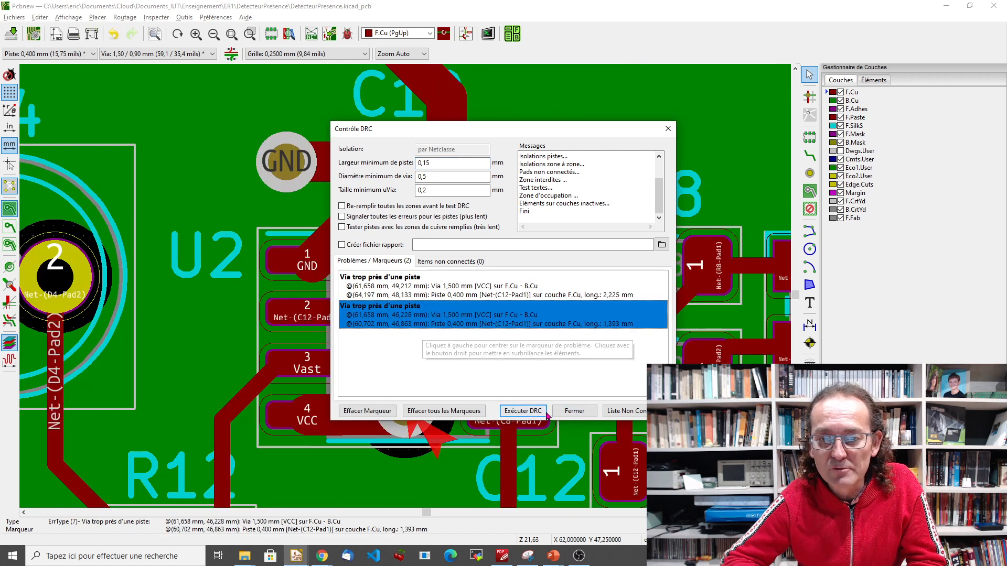
click(575, 411)
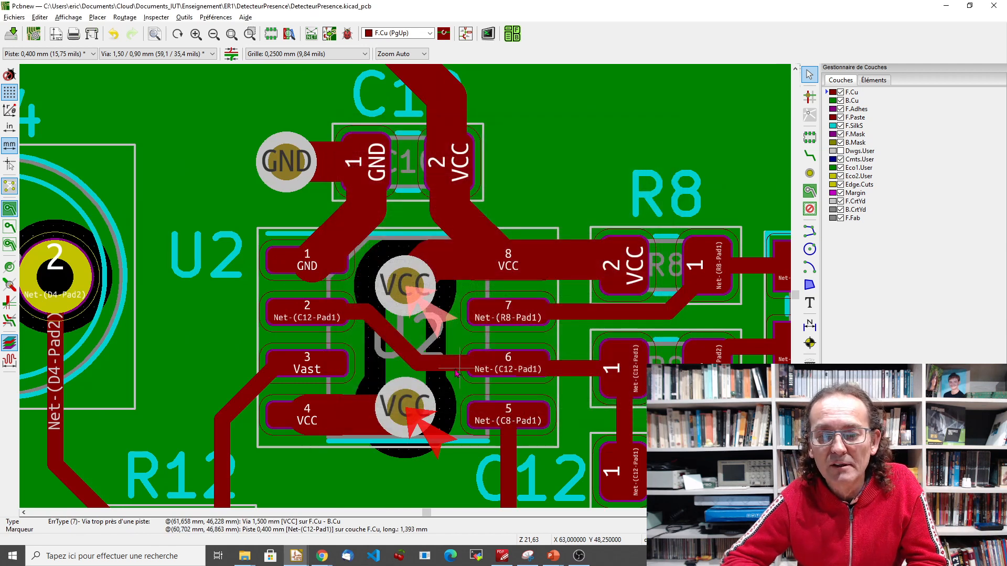
Shift the diagonal and horizontal Net-(C12-Pad1) track segments inside U2 to run midway between the two VCC vias, and refill the zones.
click(385, 332)
click(388, 344)
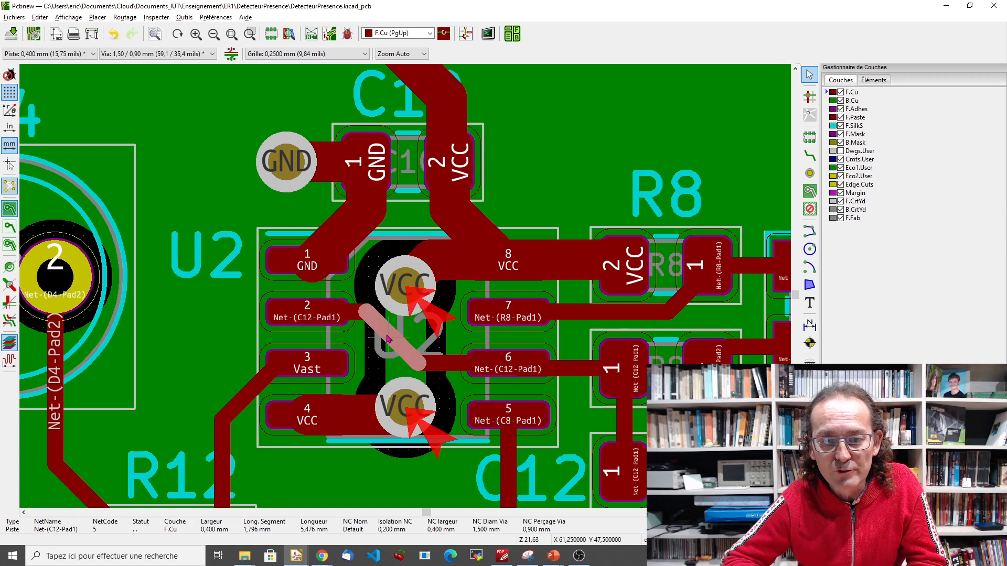
key(d)
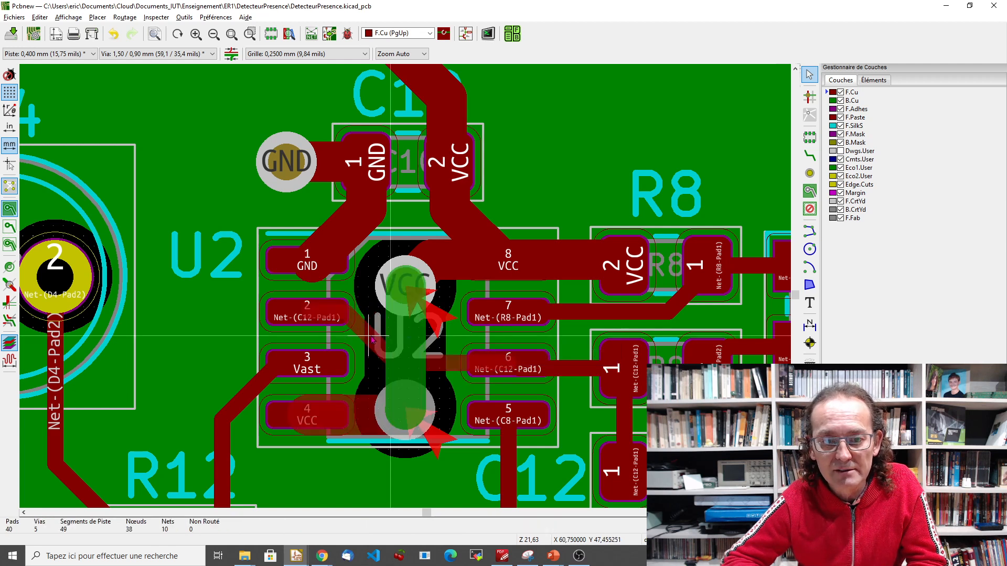
click(434, 367)
key(d)
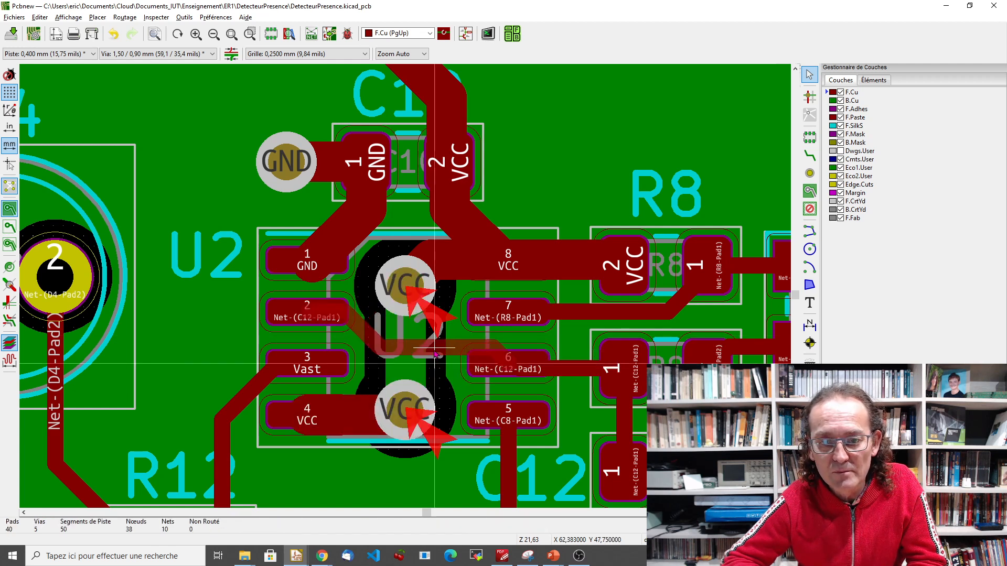
click(434, 355)
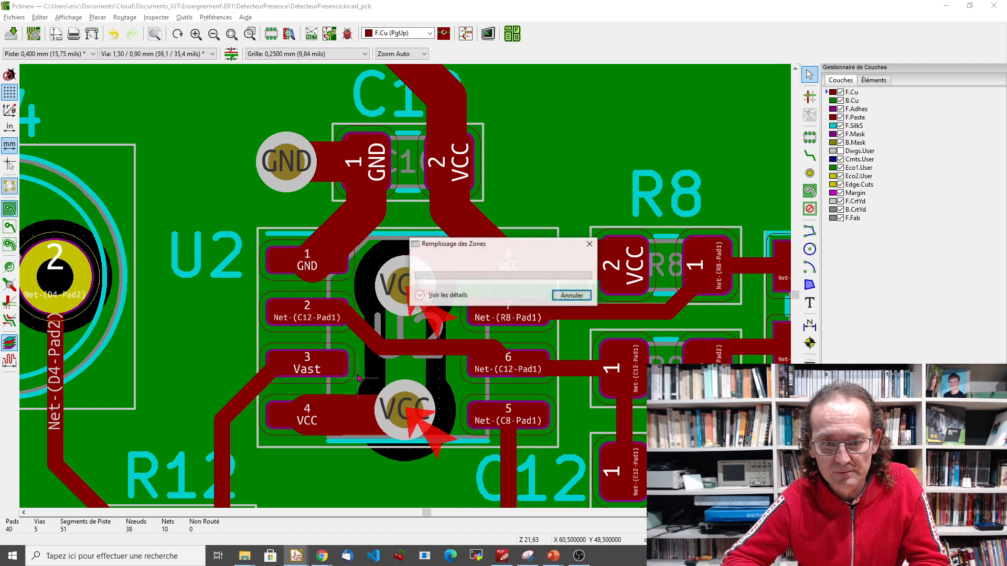
Rerun the design rule check on the rerouted board and close the check.
click(347, 33)
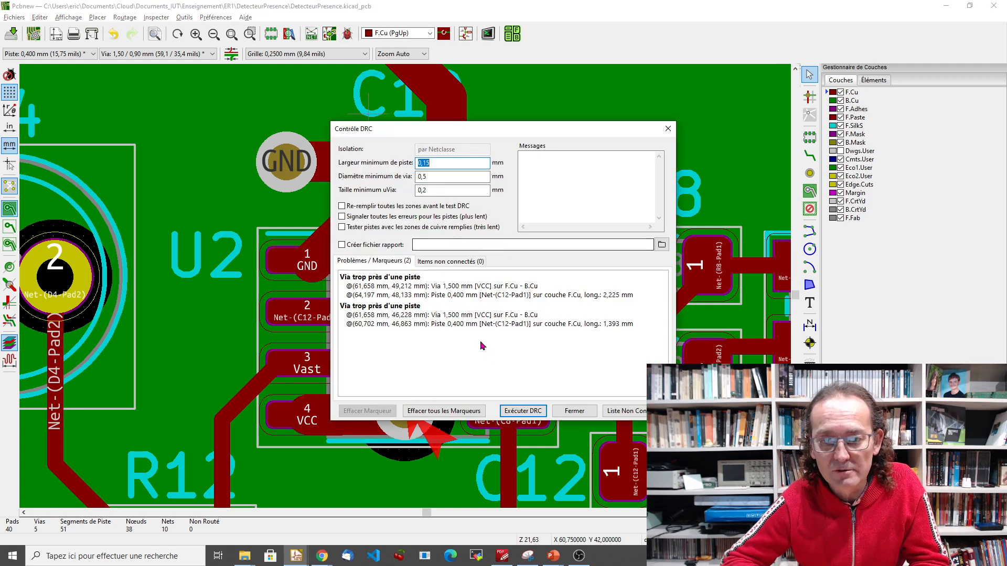
click(521, 411)
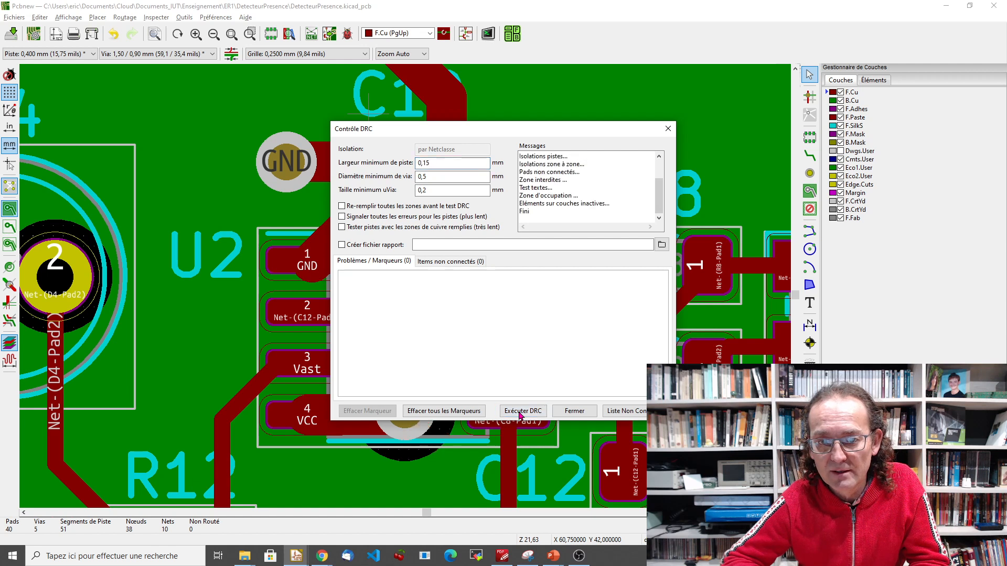
click(574, 411)
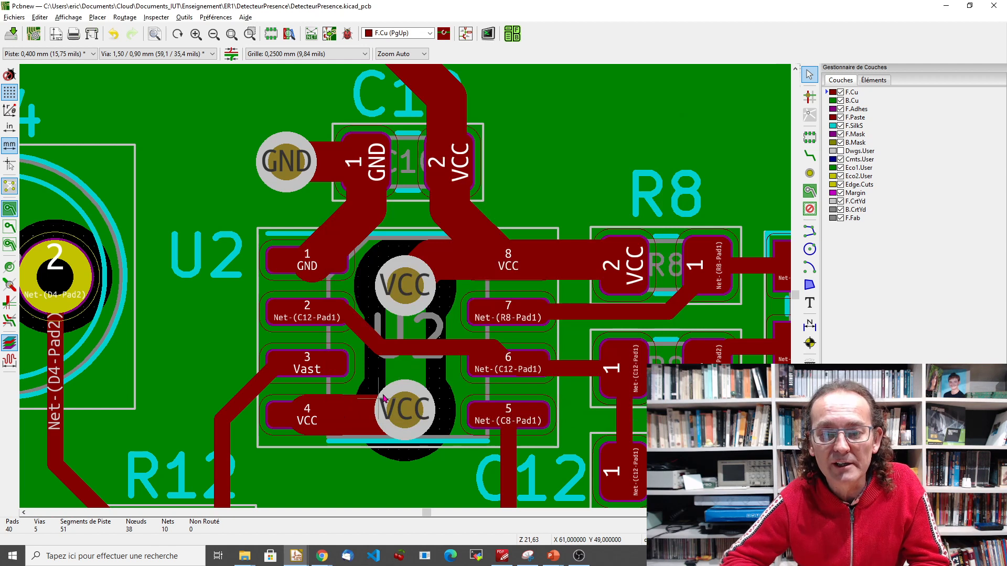
Add a predefined track width of 0.2 mm in the board setup's design rules.
scroll(409, 362, down, 1)
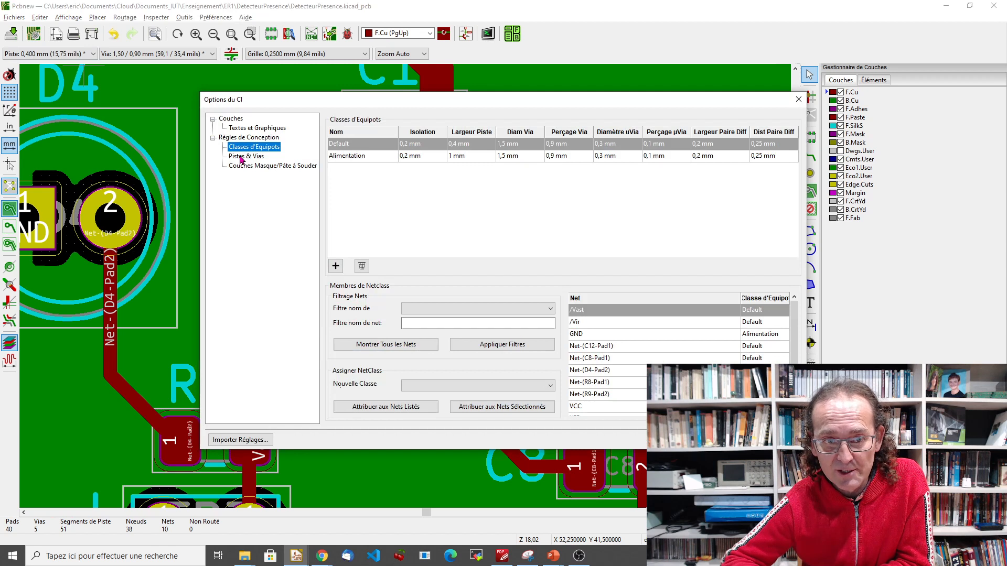
click(242, 157)
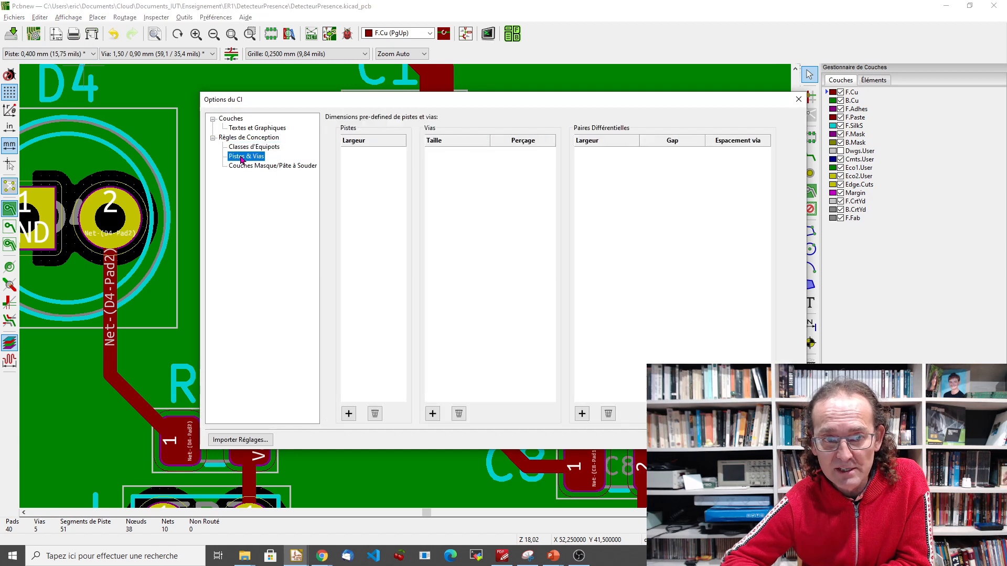
click(348, 414)
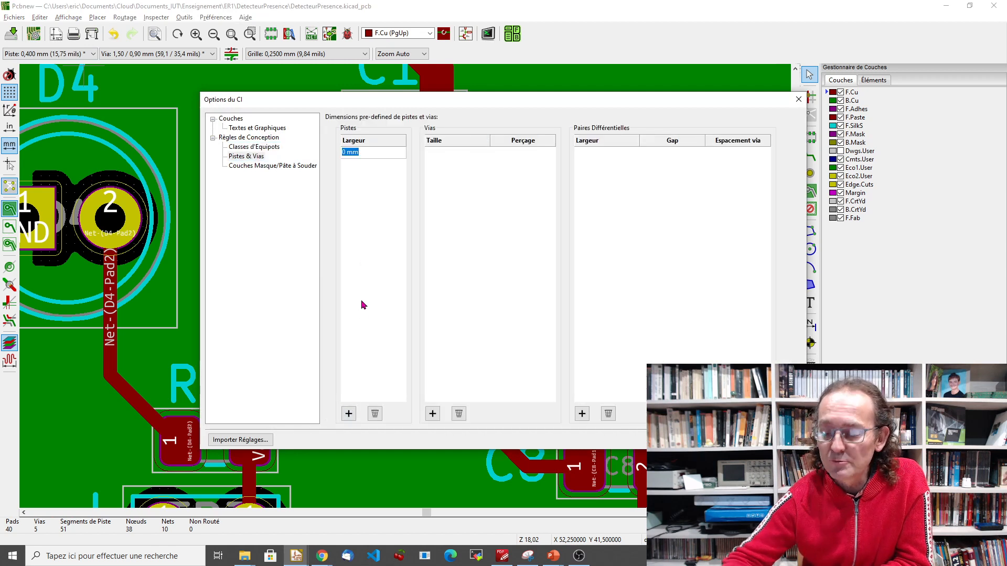
text(0.2)
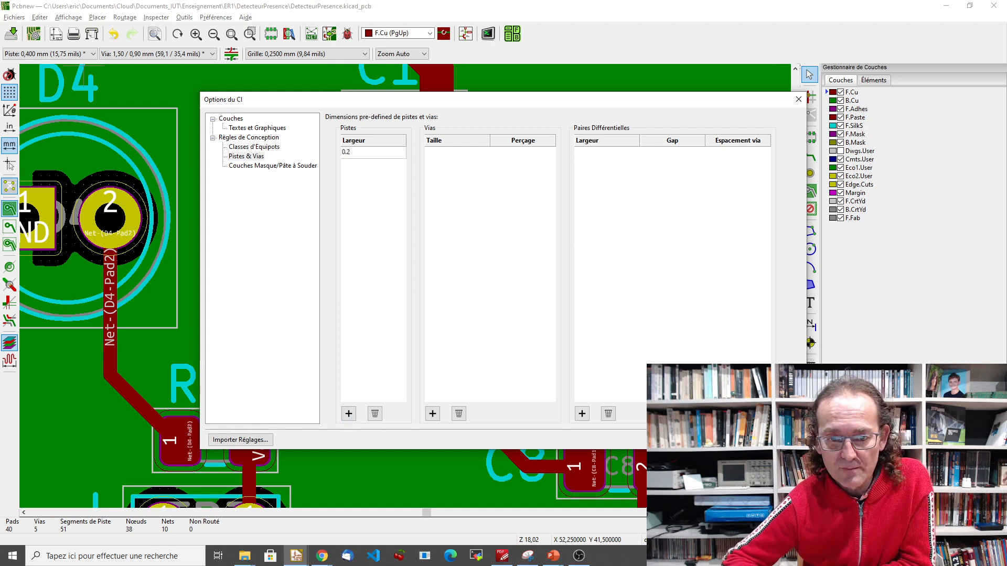
key(Return)
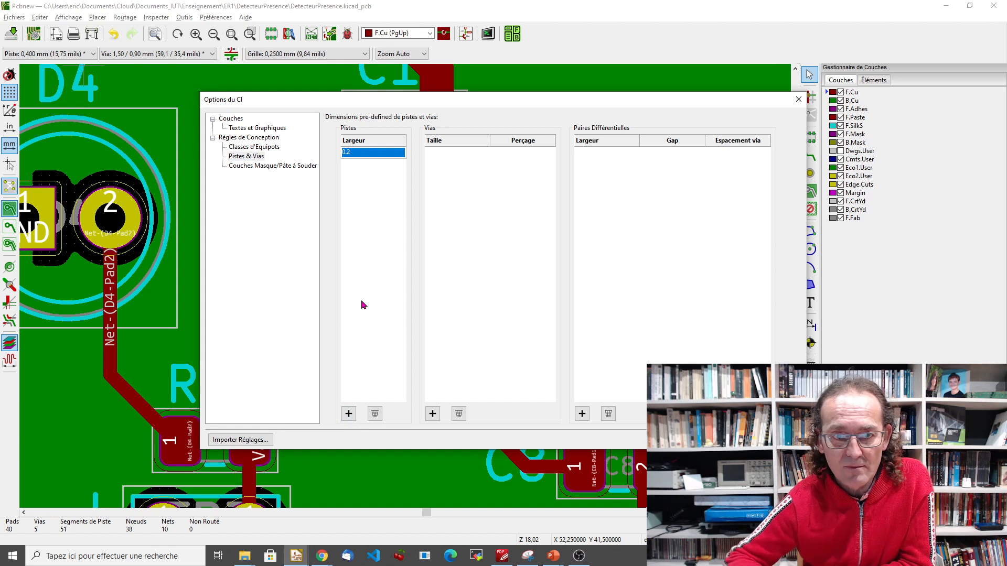
click(350, 152)
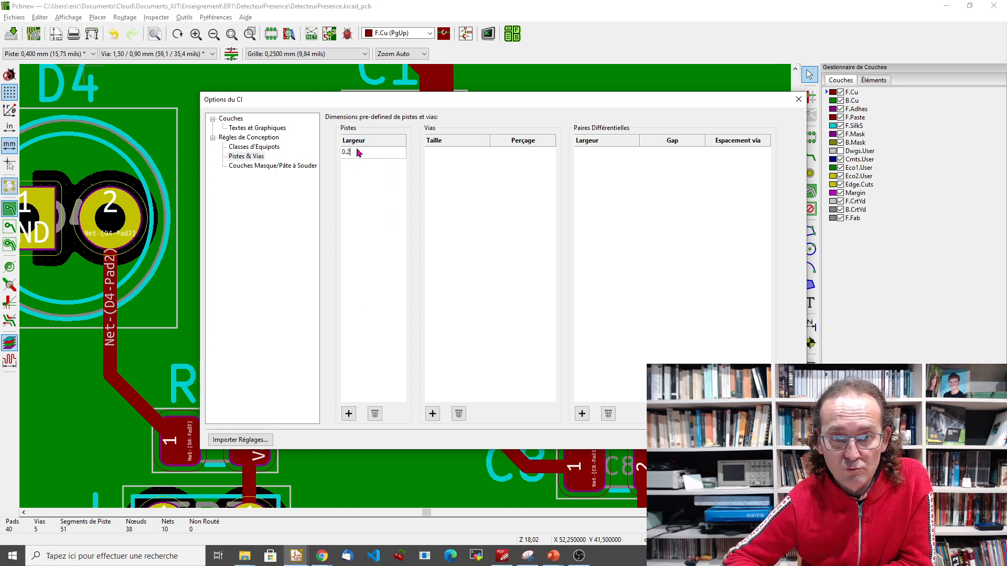
text(mm)
key(Return)
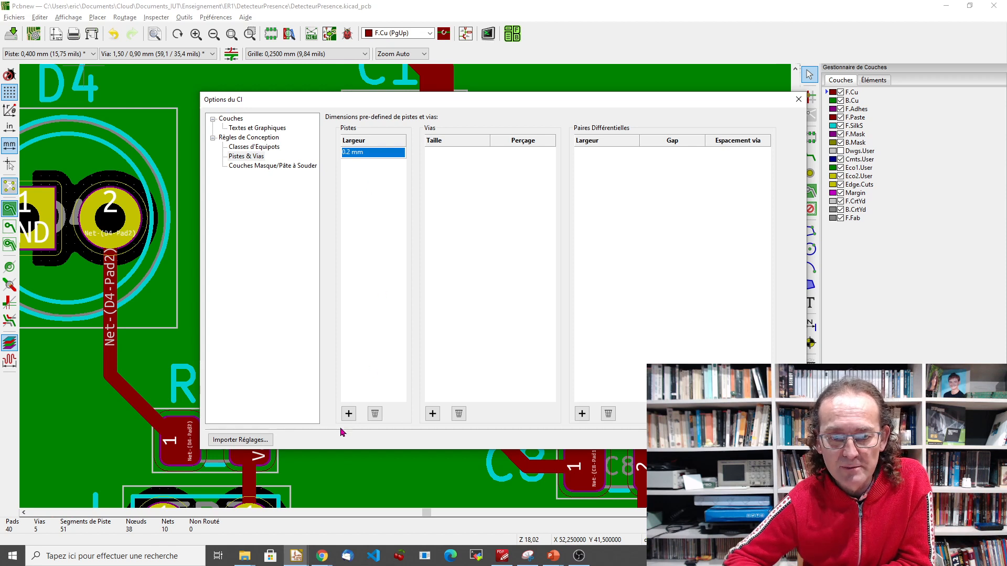
Add predefined track widths of 0.5 mm and 1 mm, and accept the board setup.
click(348, 414)
text(0.5 mm)
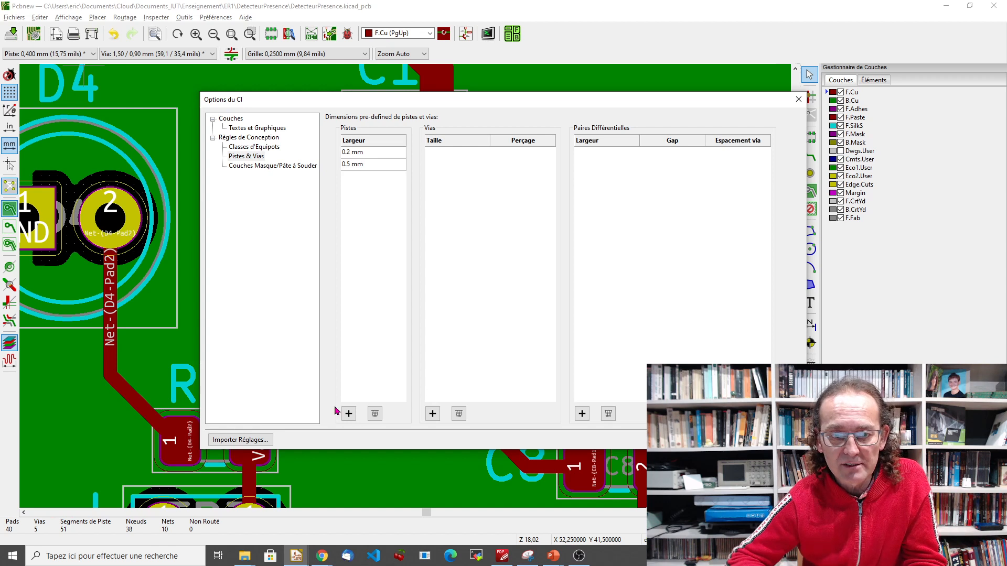
key(Return)
click(349, 413)
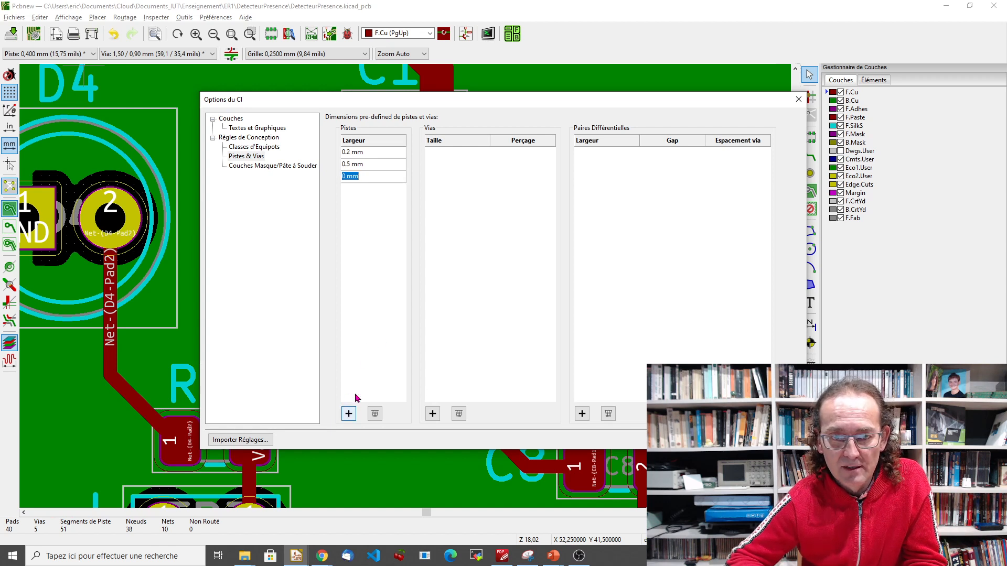
text(1 mm)
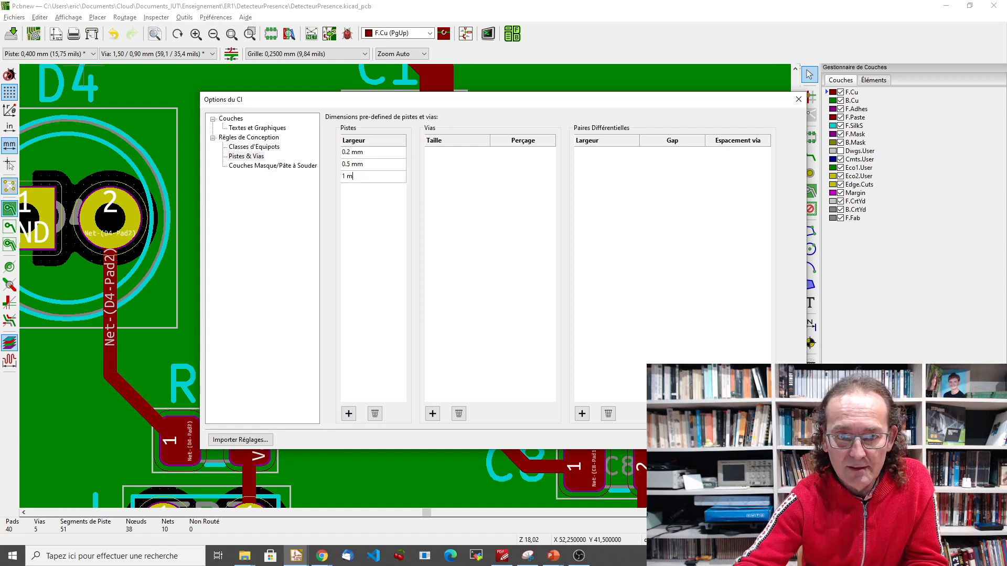
key(Return)
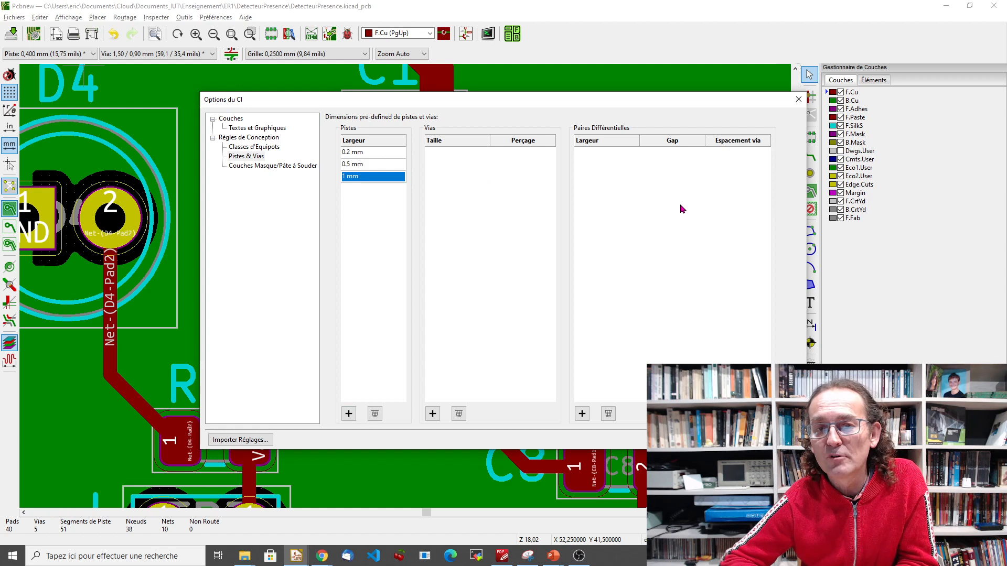
click(734, 440)
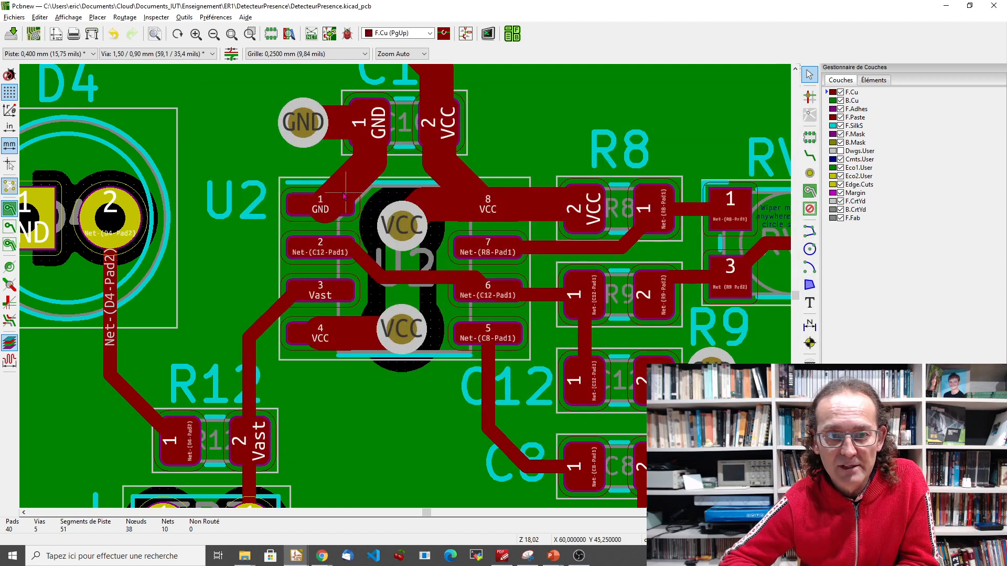
Set the diagonal GND track segment ending at U2 pad 1 to the predefined 0.2 mm width.
click(334, 206)
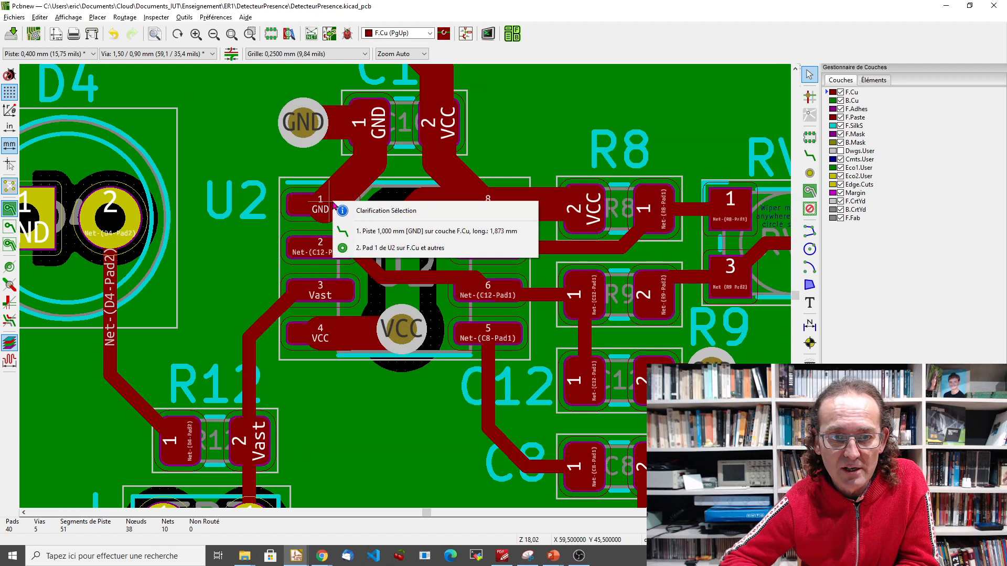
click(338, 230)
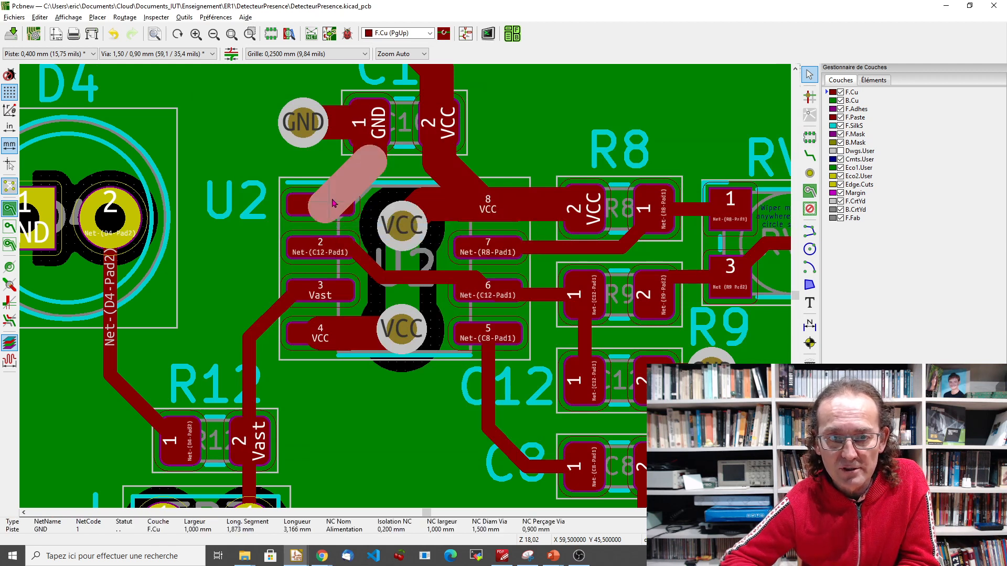
right_click(334, 204)
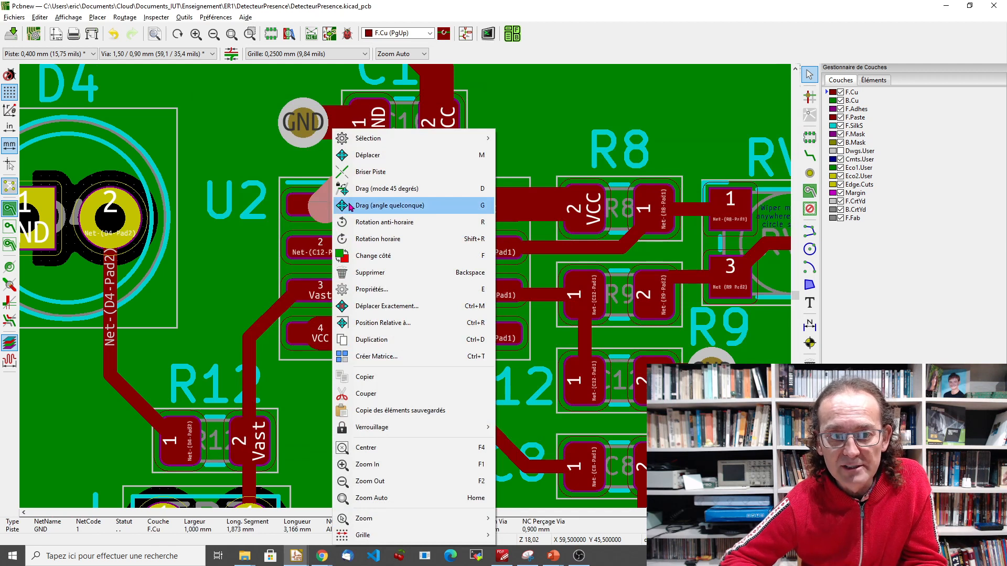
mouse_move(443, 140)
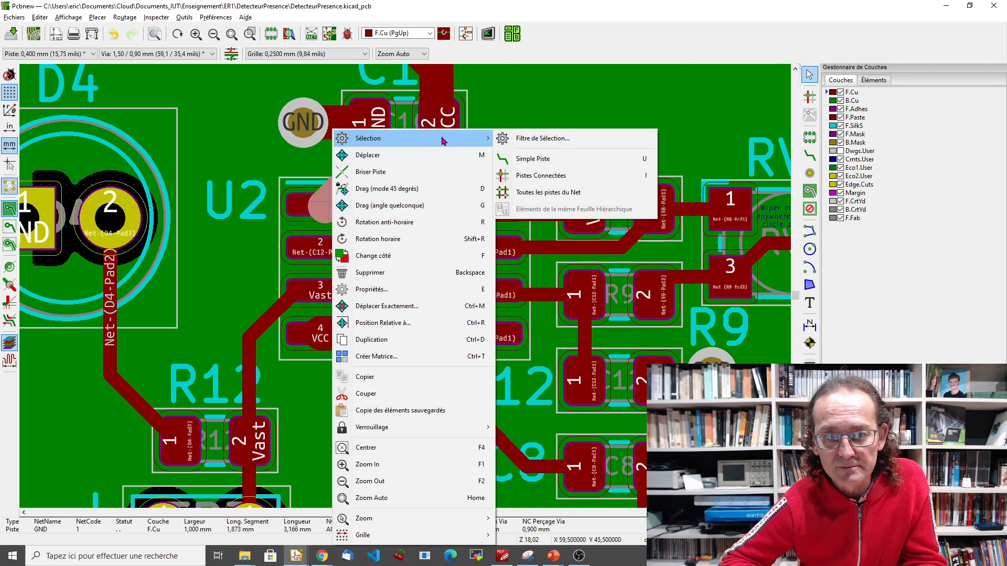
click(369, 272)
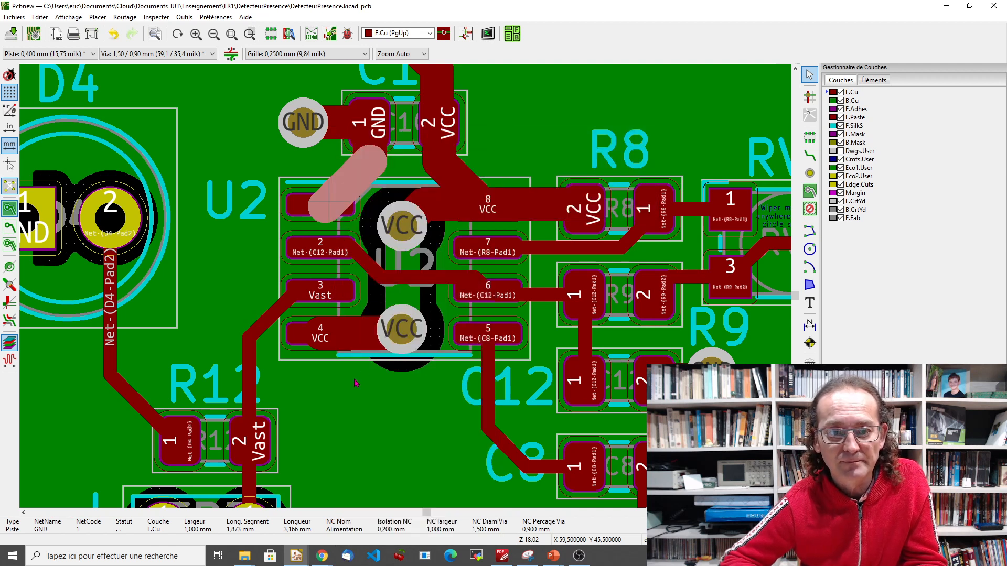
key(e)
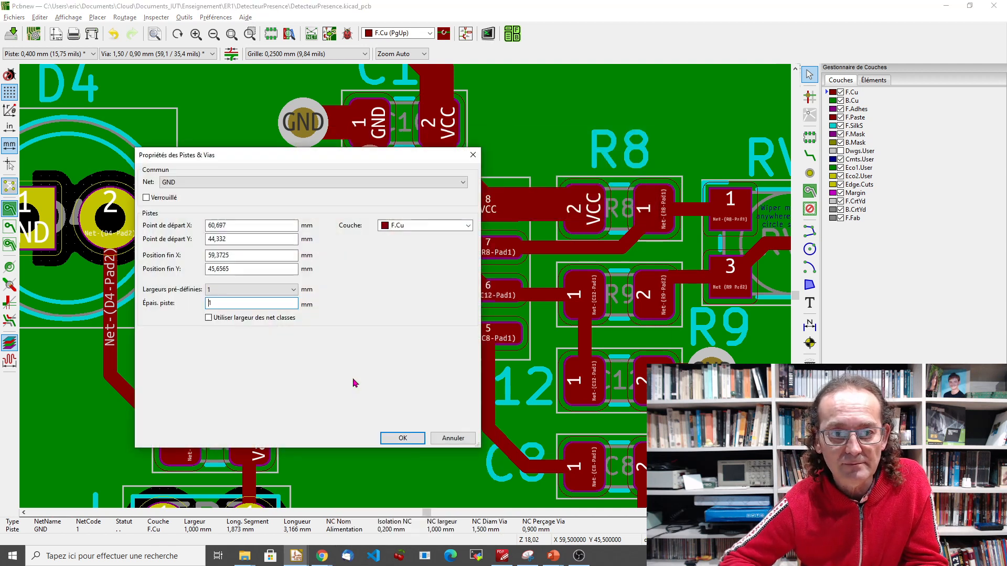
click(263, 290)
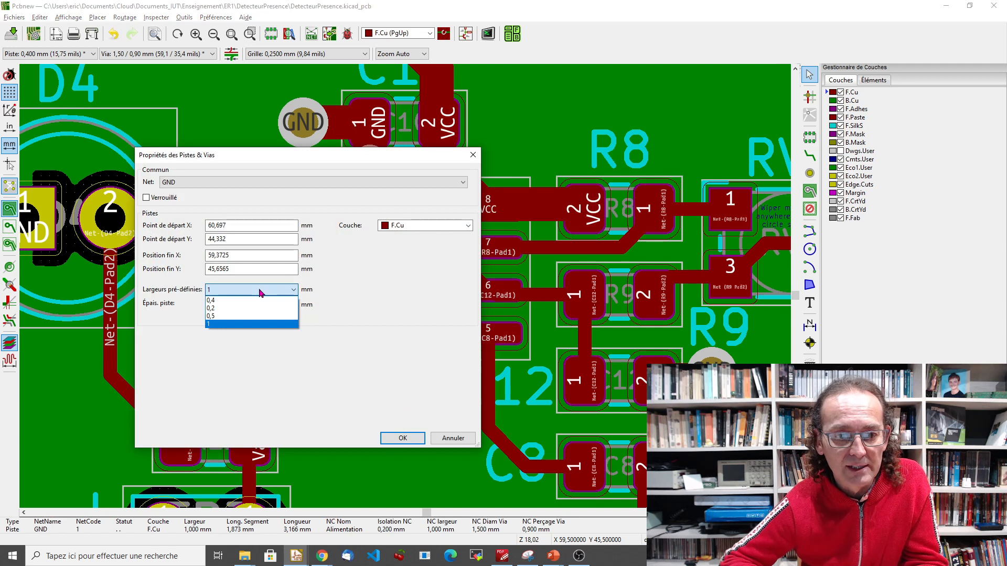
click(223, 309)
click(414, 444)
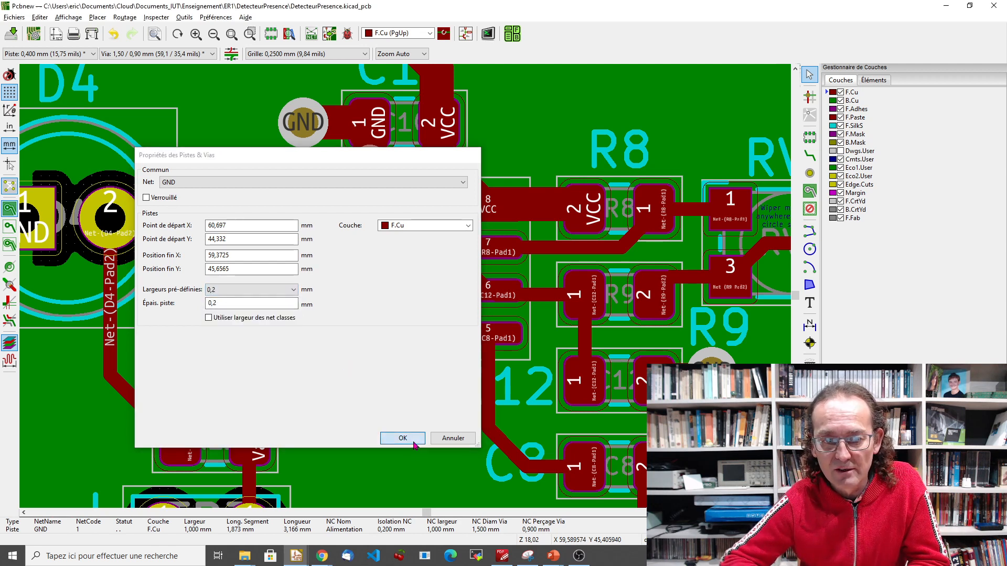
Replace the diagonal 0.2 mm GND segment with a vertical 0.2 mm stub about 0.78 mm long, rising from U2 pad 1.
click(368, 167)
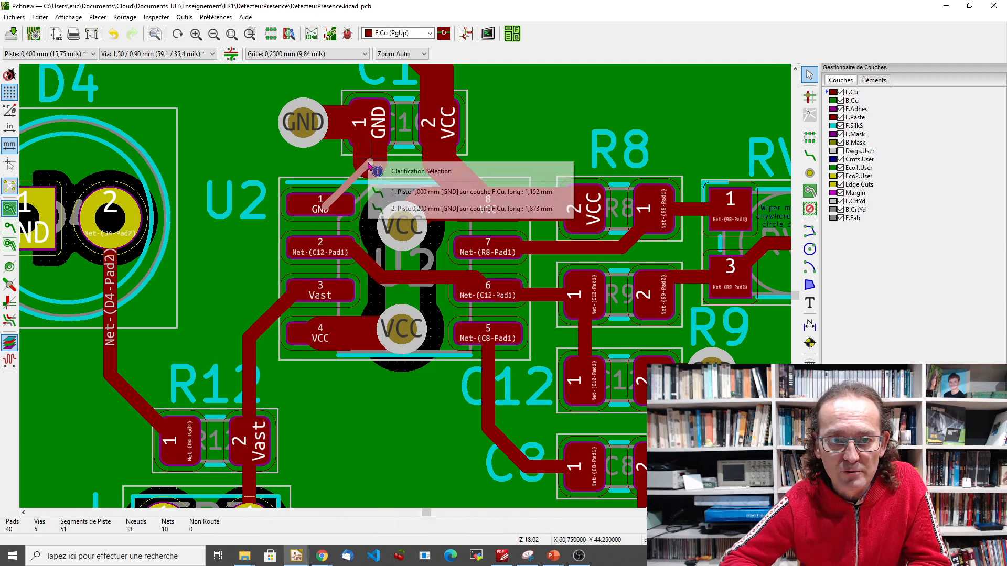
click(351, 183)
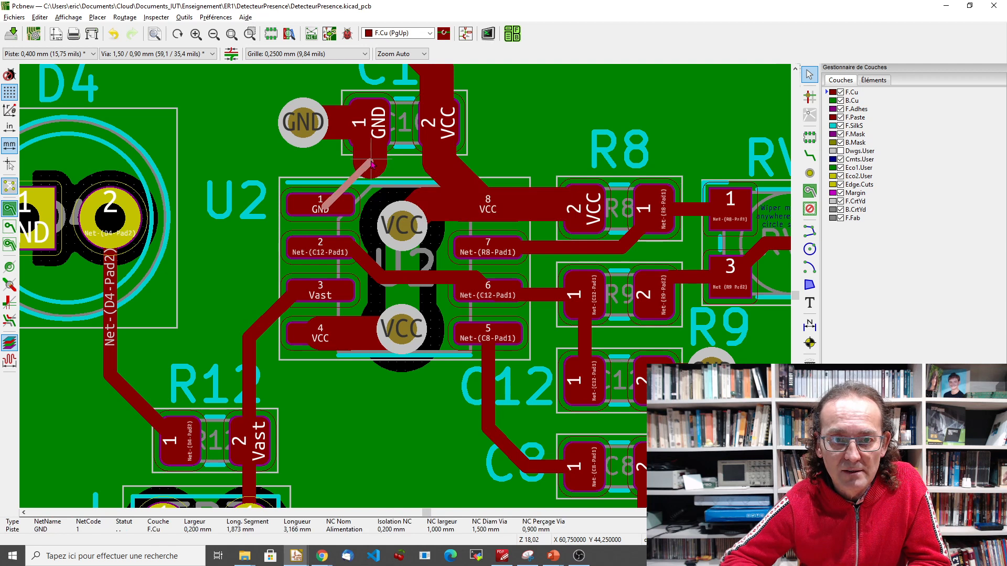
key(Delete)
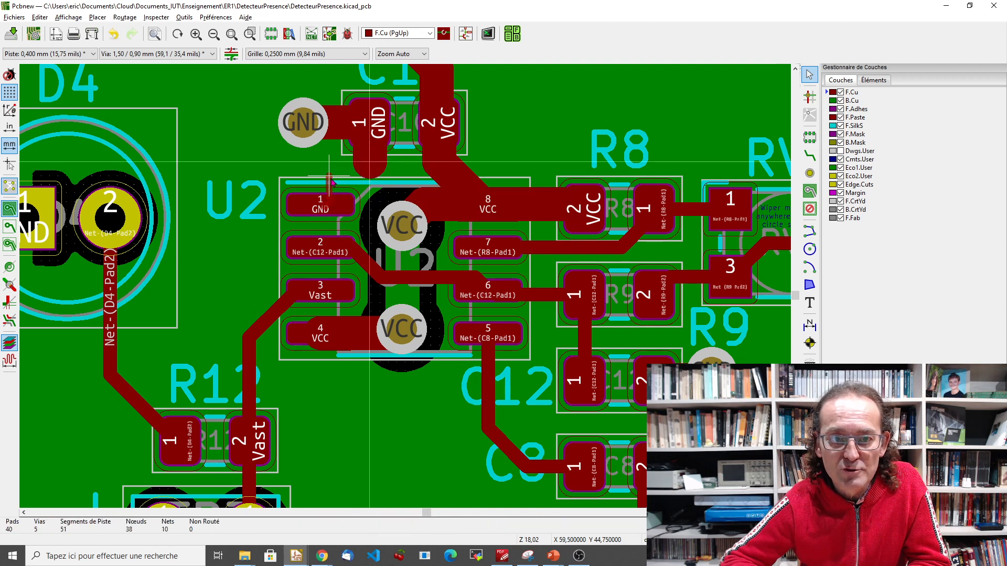
double_click(330, 178)
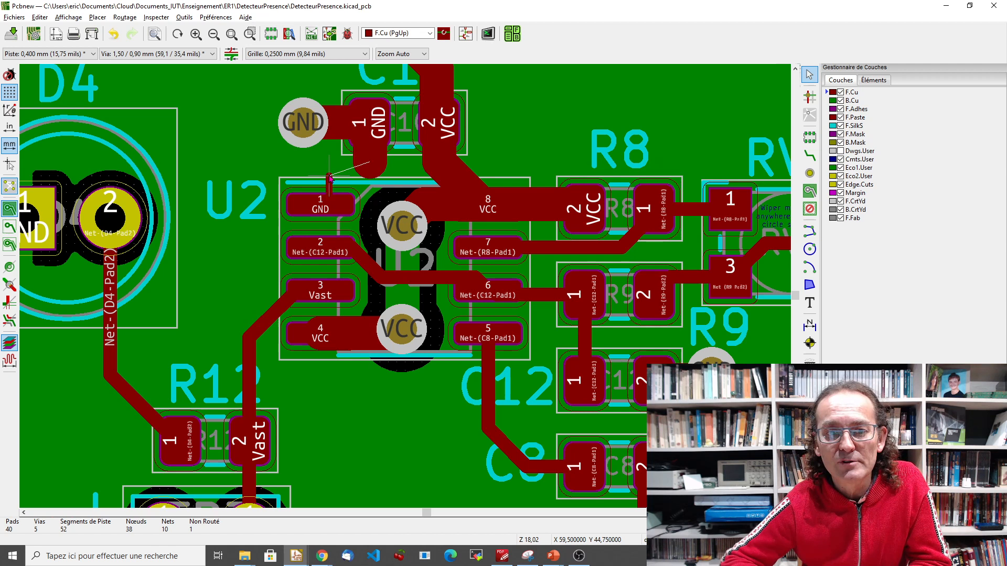
right_click(330, 179)
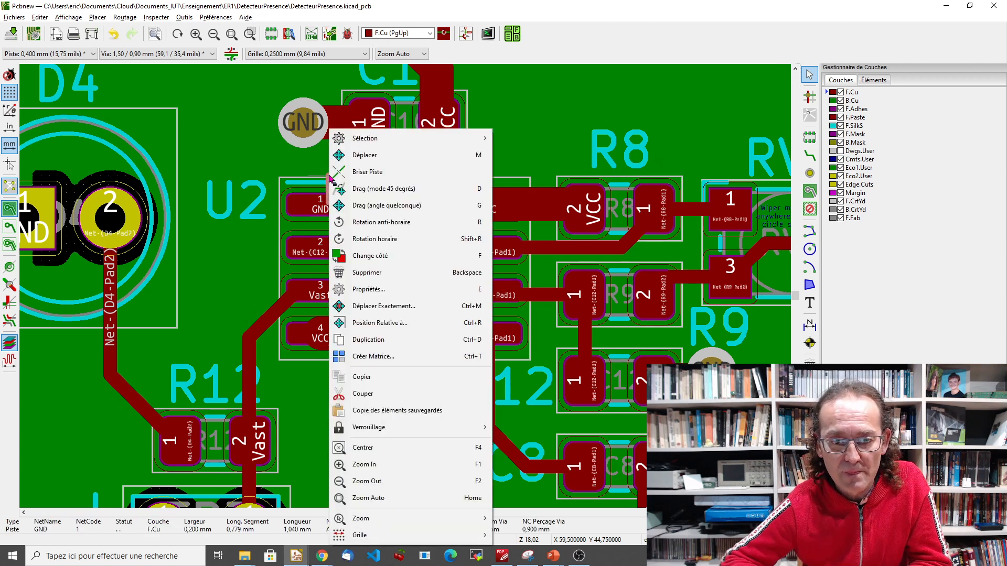
click(400, 221)
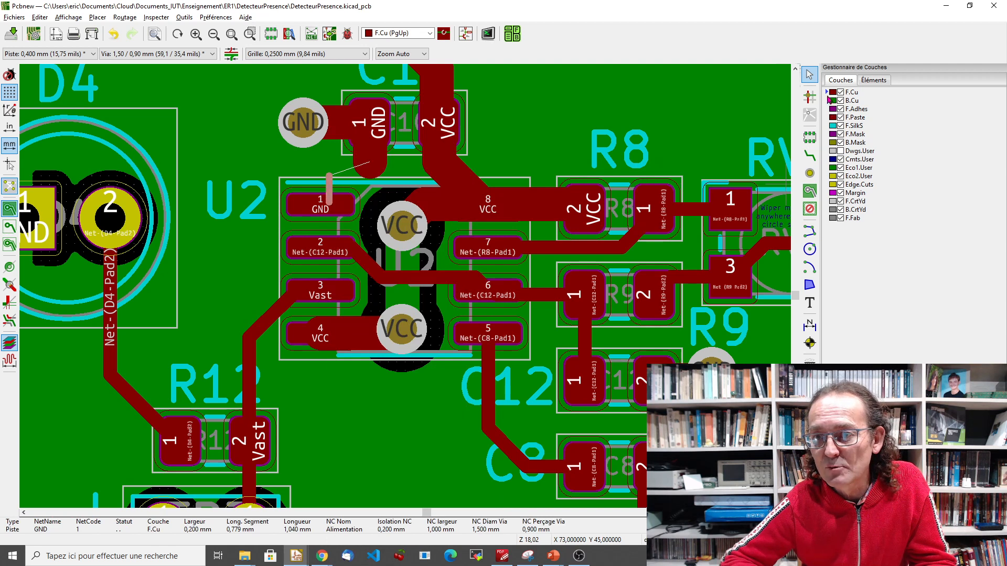
Route a 1 mm GND track from the stub's upper end to the capacitor's GND track above U2.
click(809, 155)
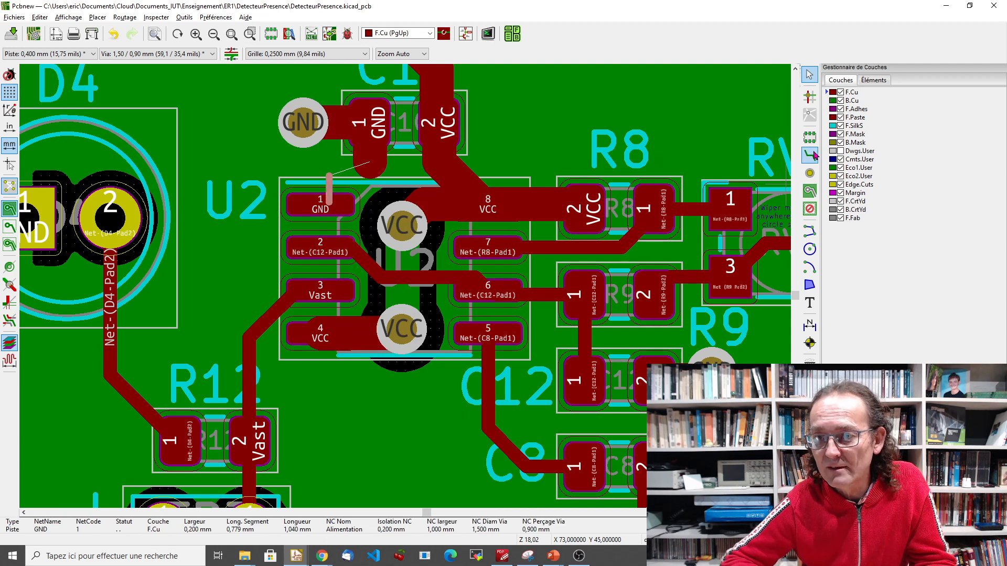
click(329, 175)
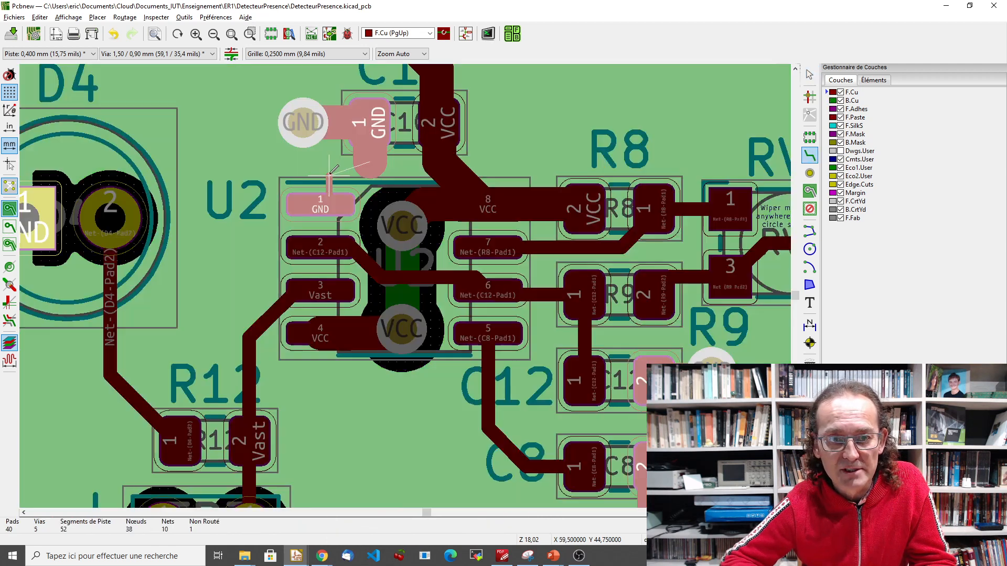
click(358, 144)
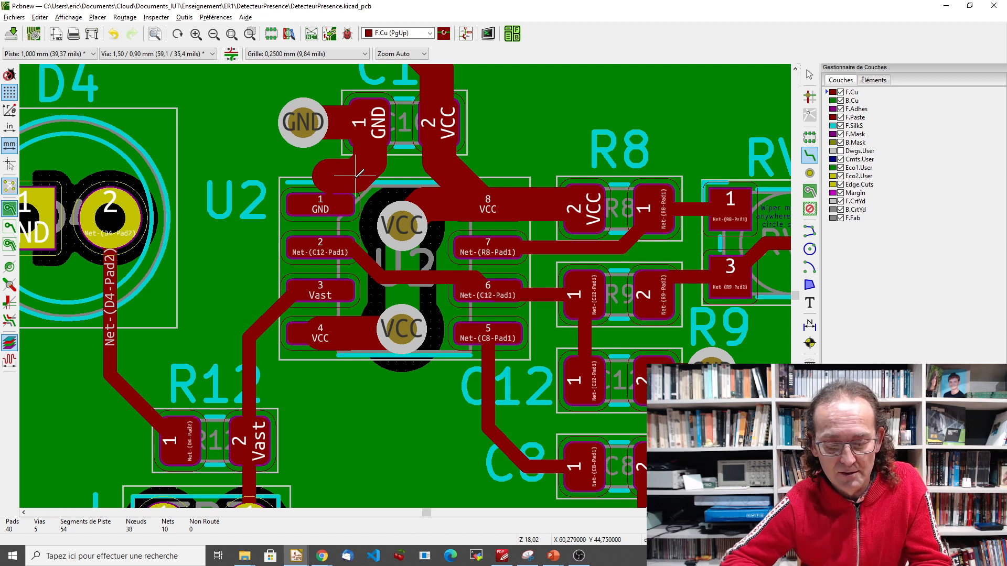
click(359, 173)
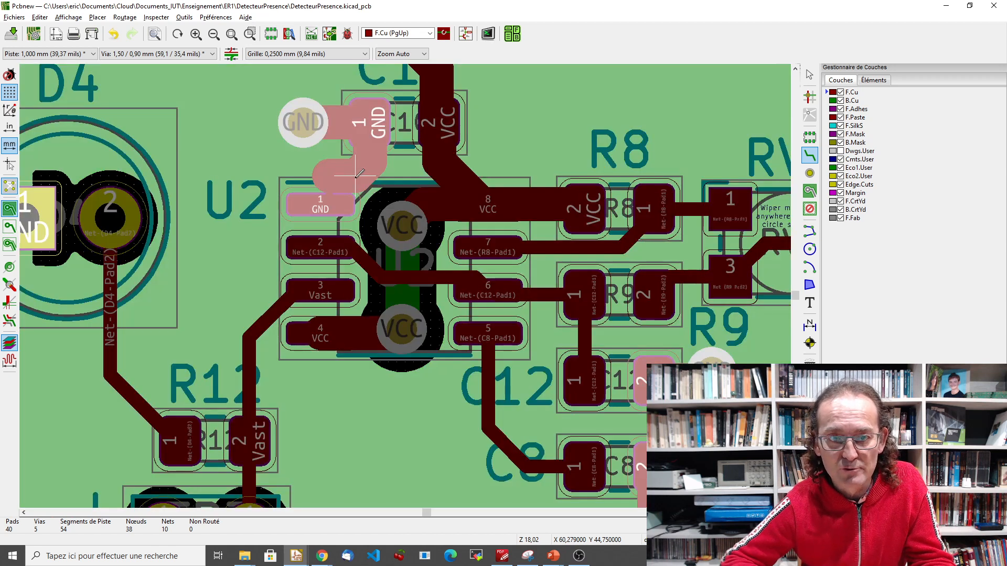
key(Escape)
click(355, 176)
key(Escape)
Set the horizontal GND segment above U2 pad 1 to the predefined 0.5 mm width.
click(355, 177)
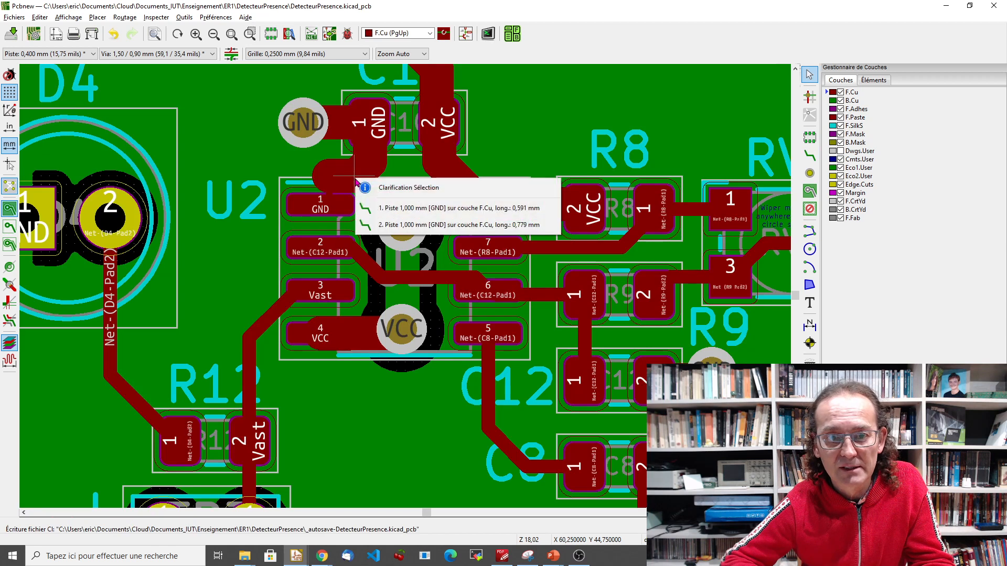
click(361, 210)
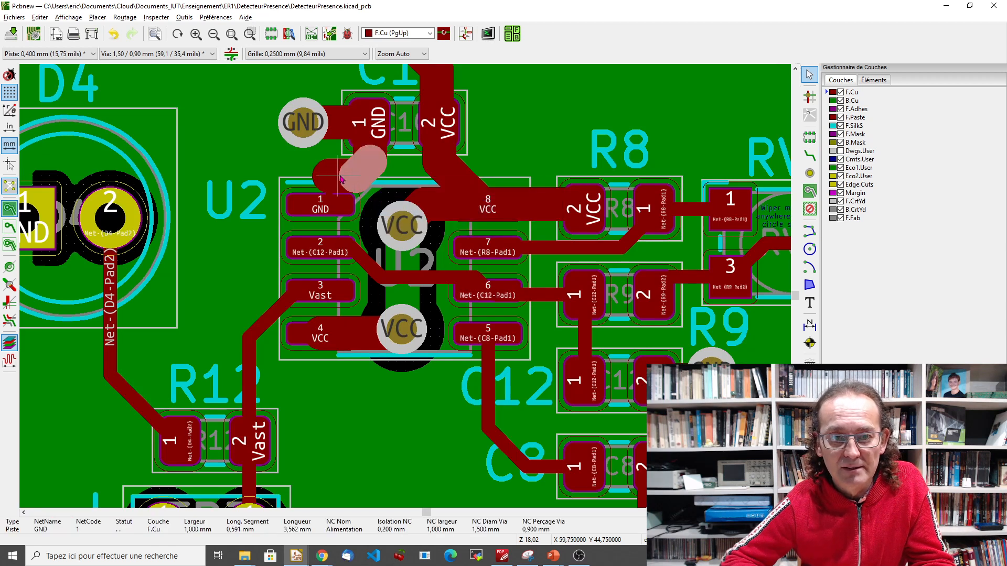
click(334, 176)
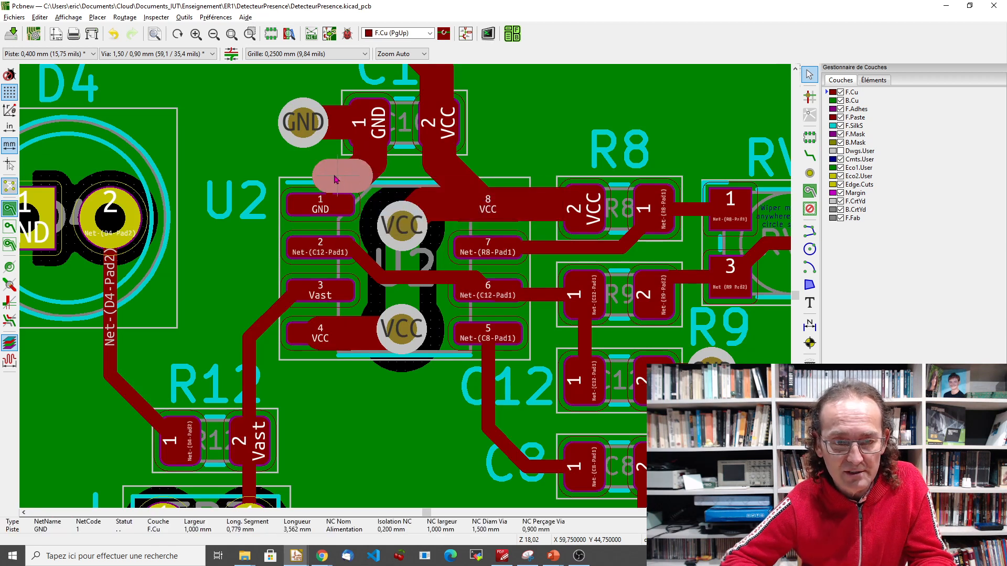
key(e)
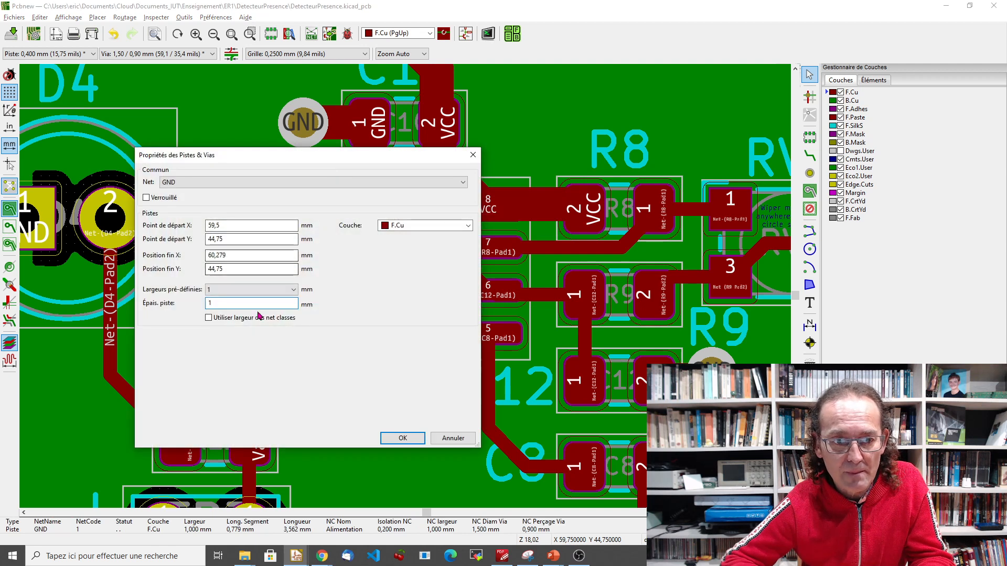
click(293, 290)
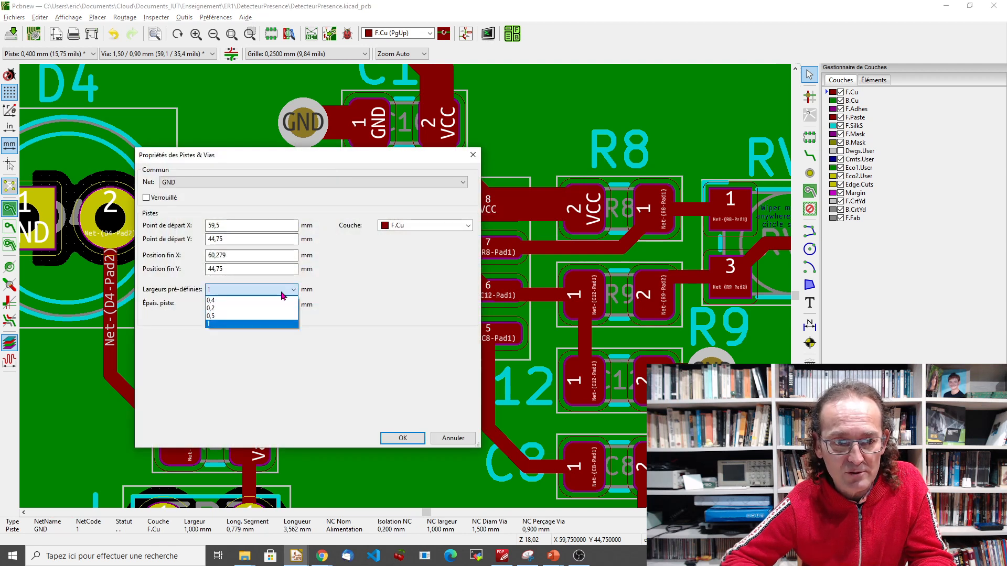
click(239, 317)
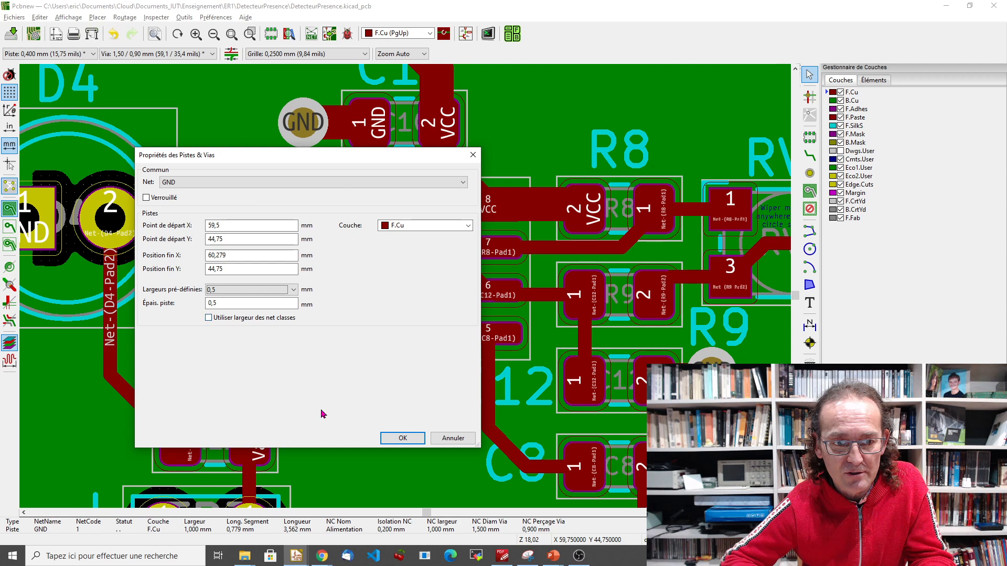
click(402, 438)
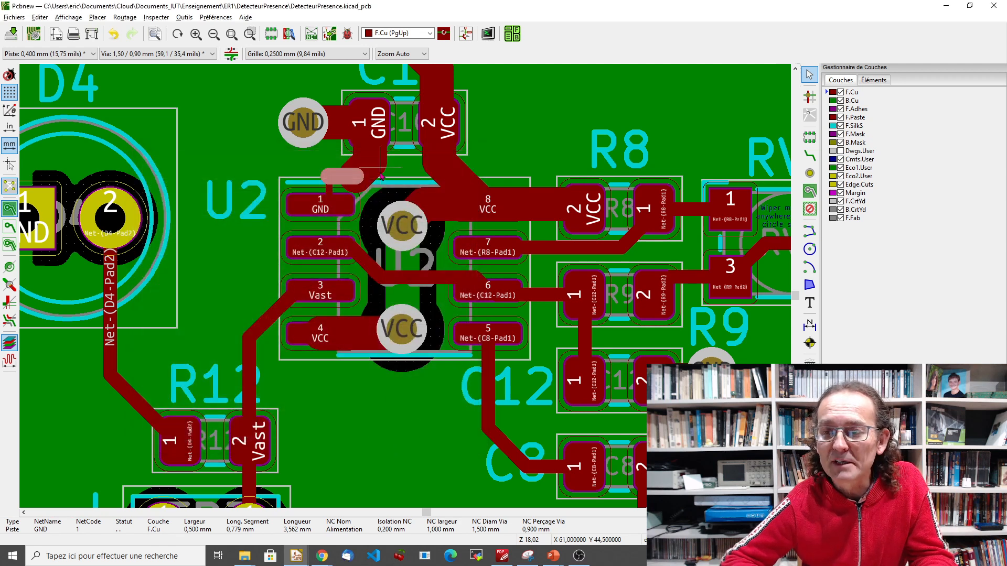
Move the 1 mm diagonal GND segment below C10 closer to the stub at U2 pad 1, keeping the tracks connected.
click(362, 179)
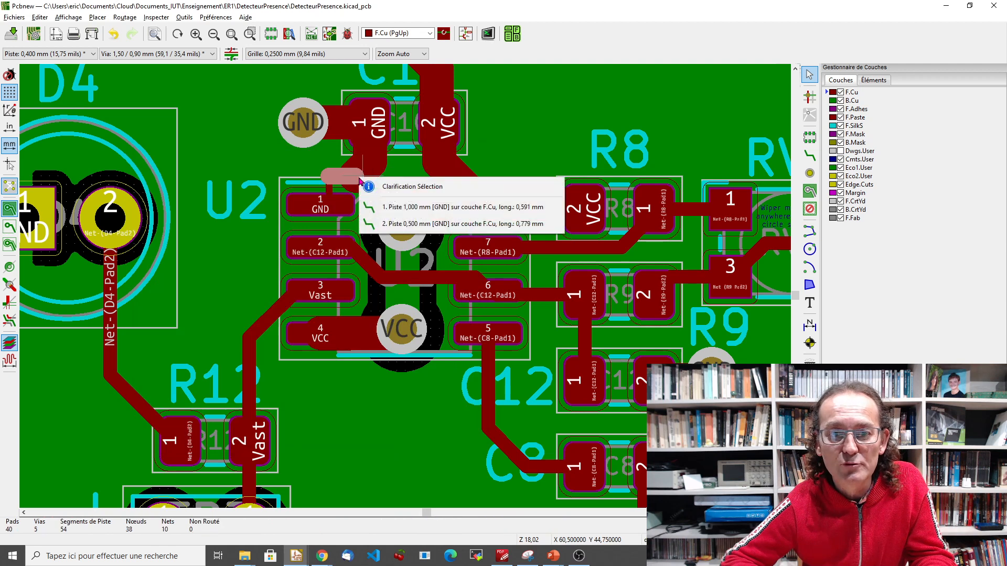
click(368, 208)
key(Delete)
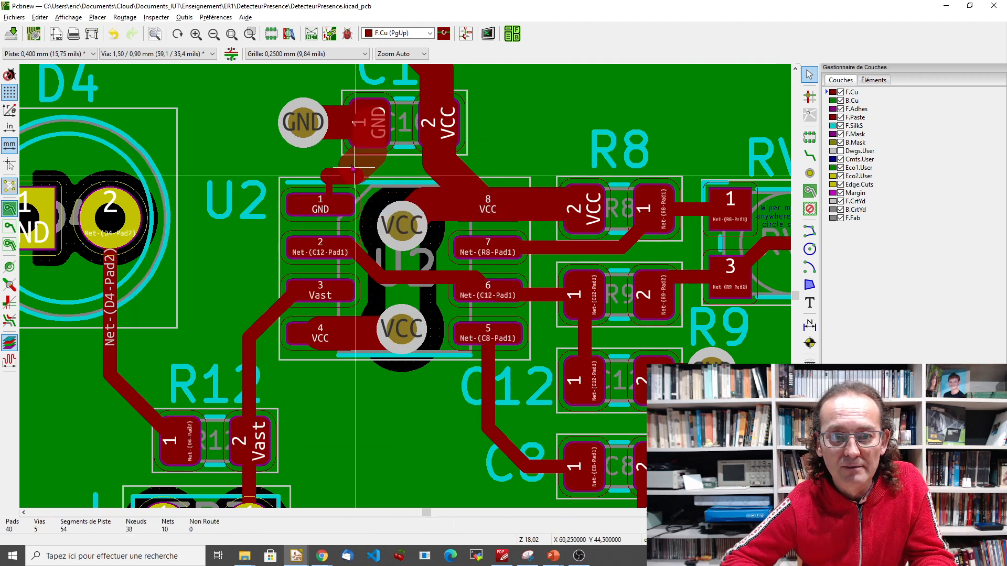
click(352, 168)
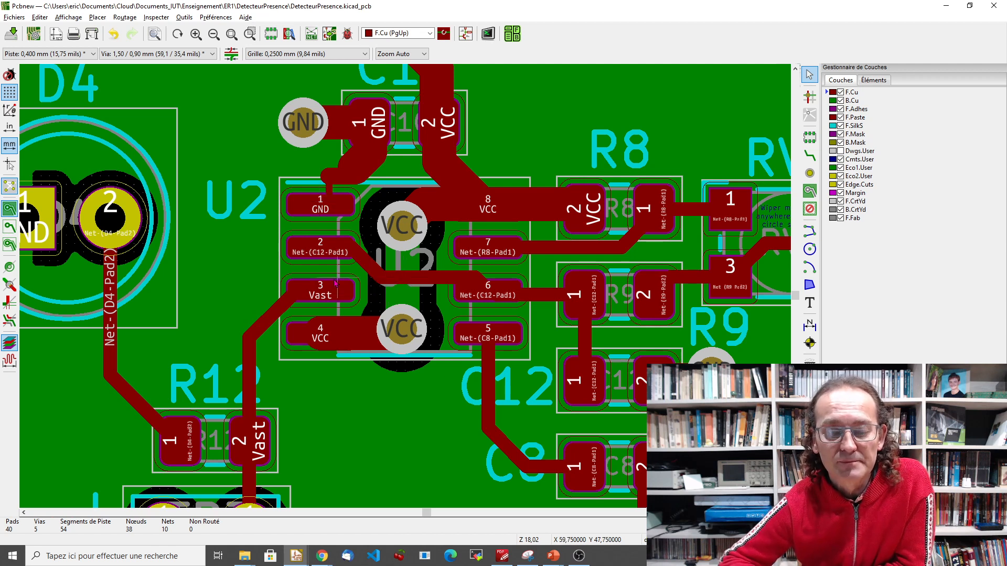
Delete all unlocked and auto-routed tracks, including vias, on all layers of the board.
scroll(373, 284, down, 1)
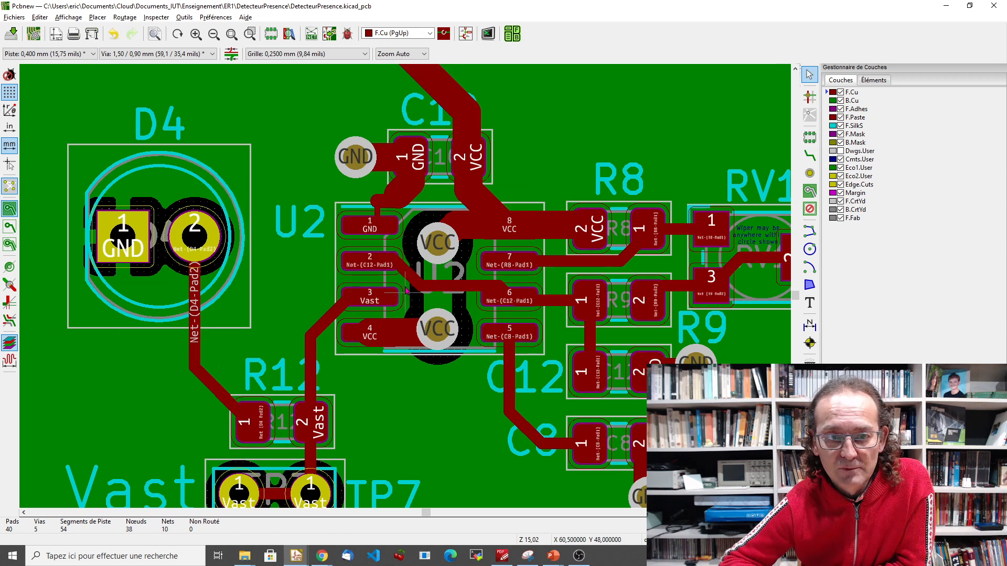
scroll(405, 291, down, 2)
scroll(388, 183, down, 3)
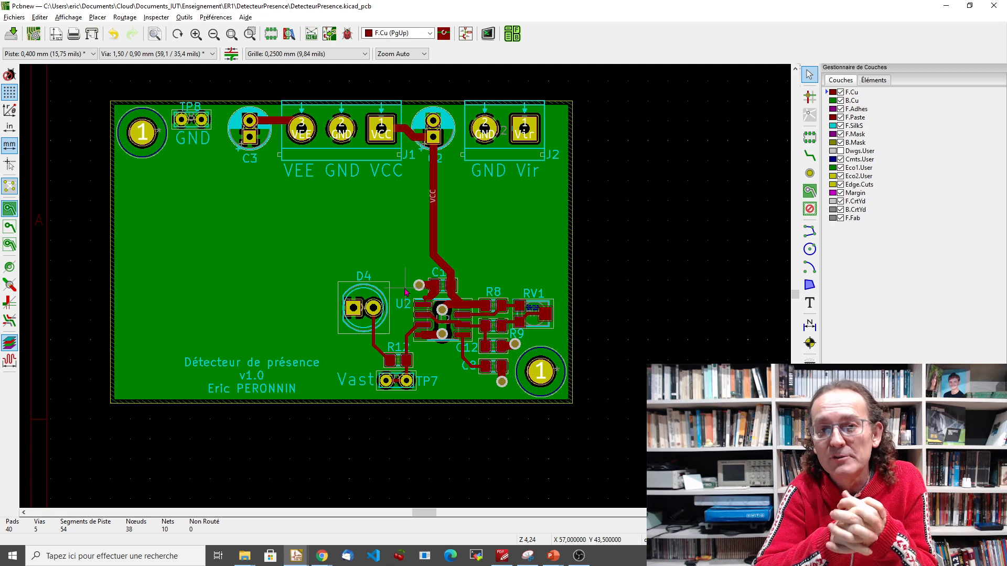
click(37, 19)
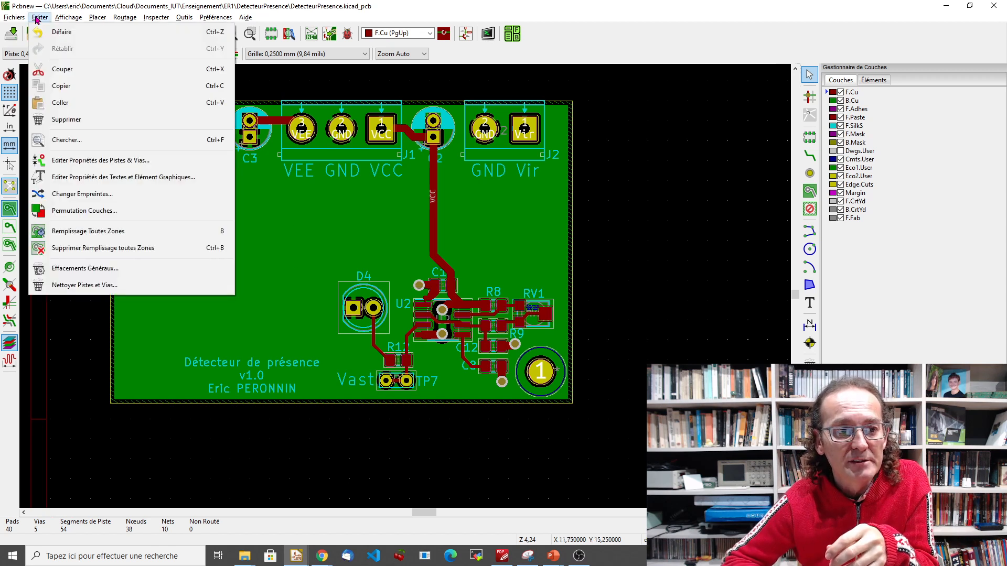
click(76, 276)
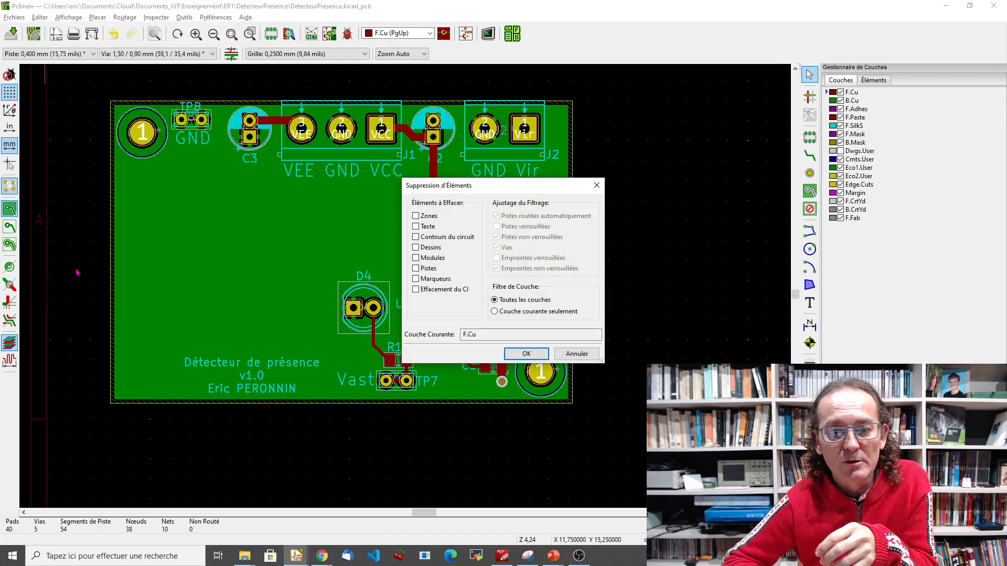
click(426, 270)
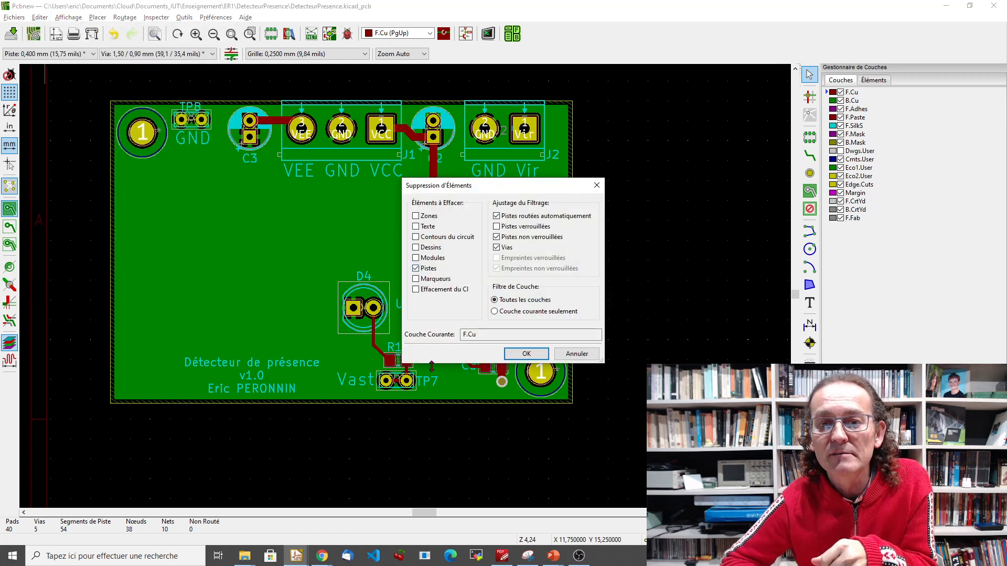
click(526, 354)
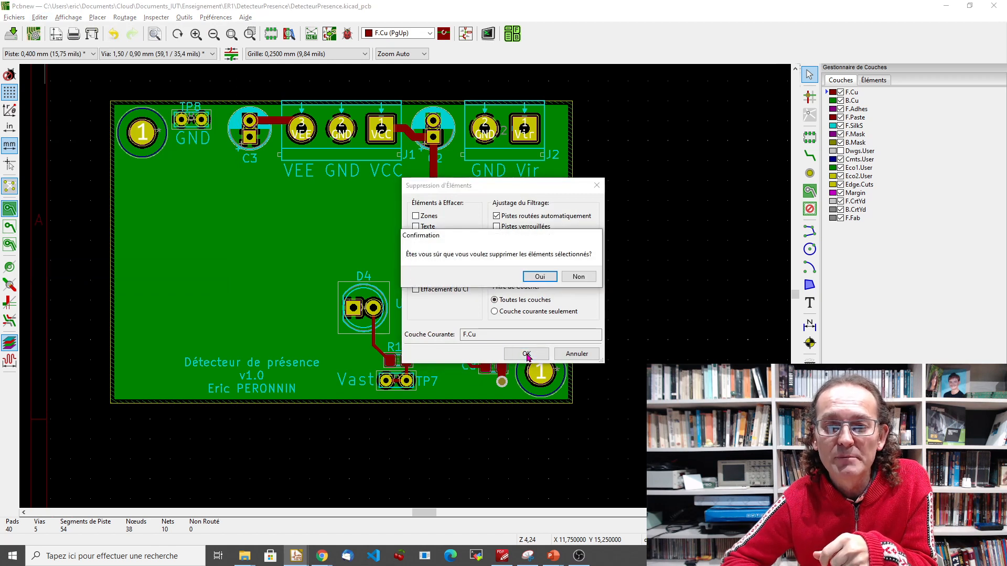
click(539, 277)
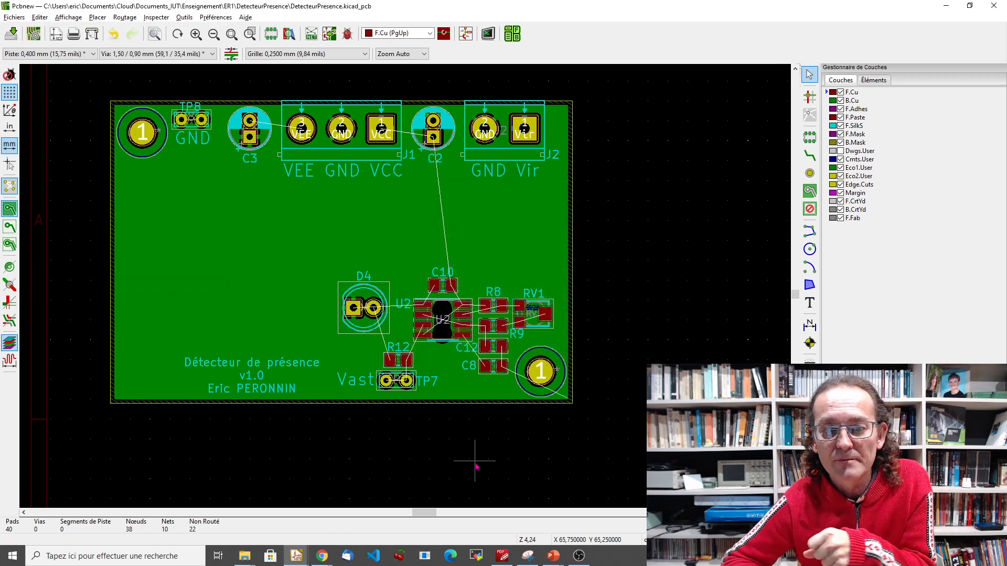